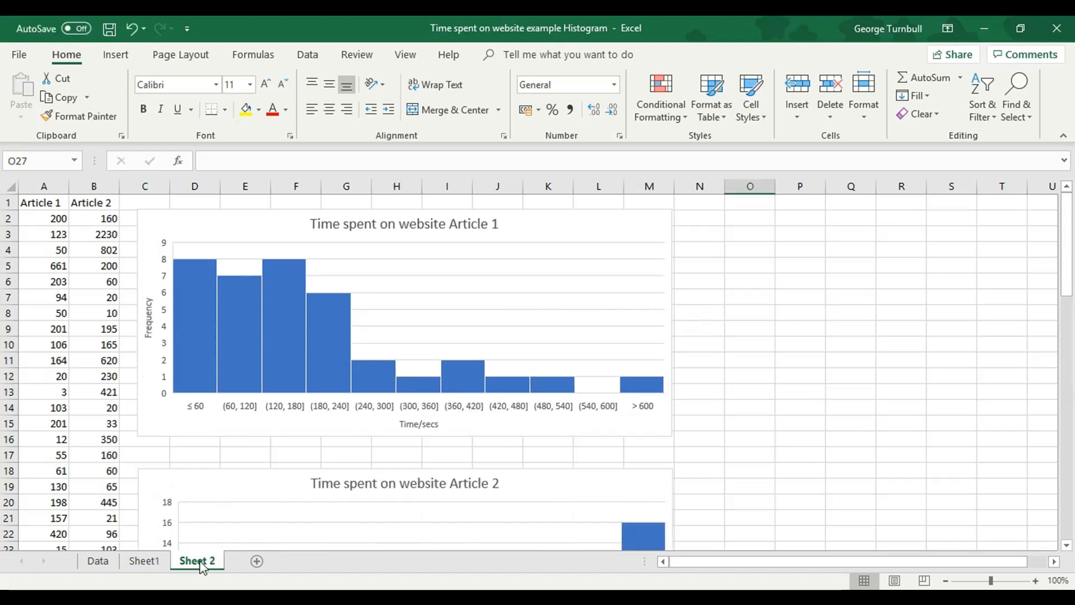
mouse_move(444, 386)
click(945, 581)
click(945, 580)
click(945, 580)
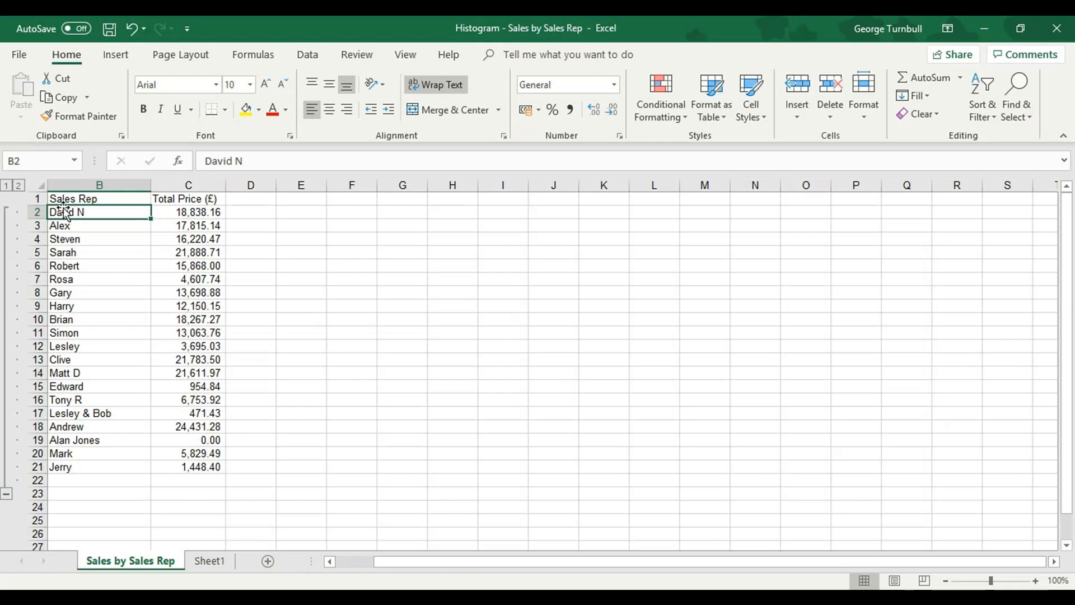
- Insert a histogram chart from the sales rep and total price data in B1:C21
drag(86, 198, 197, 467)
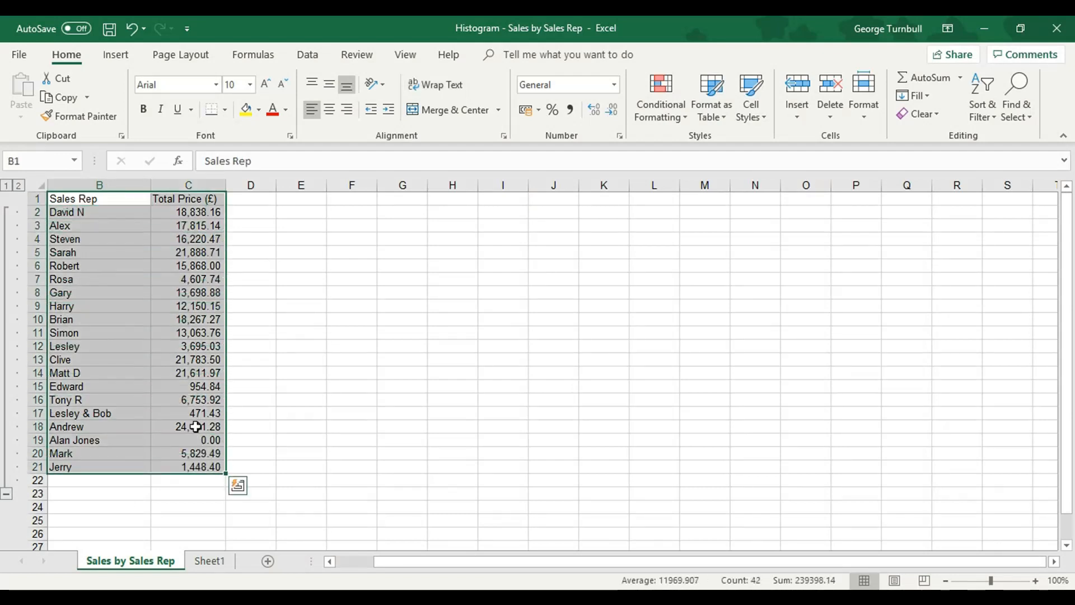
click(115, 54)
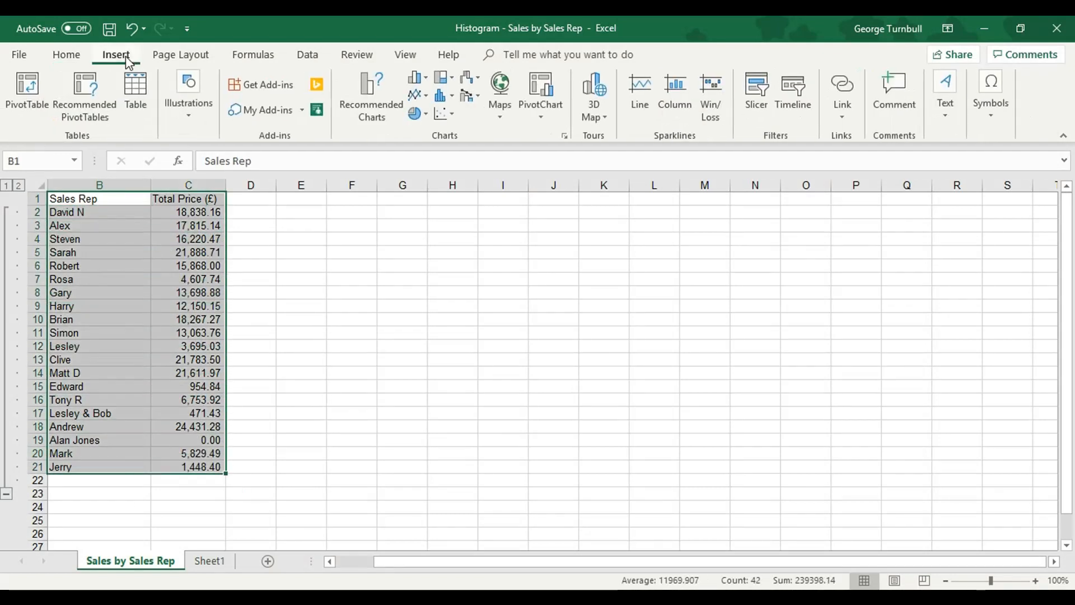
click(388, 99)
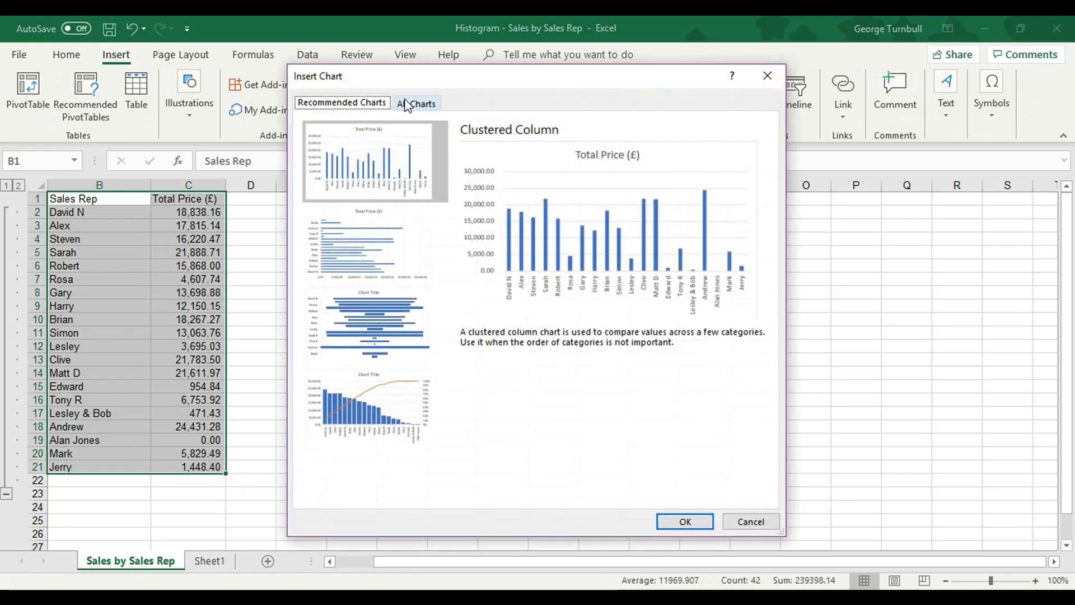
click(412, 105)
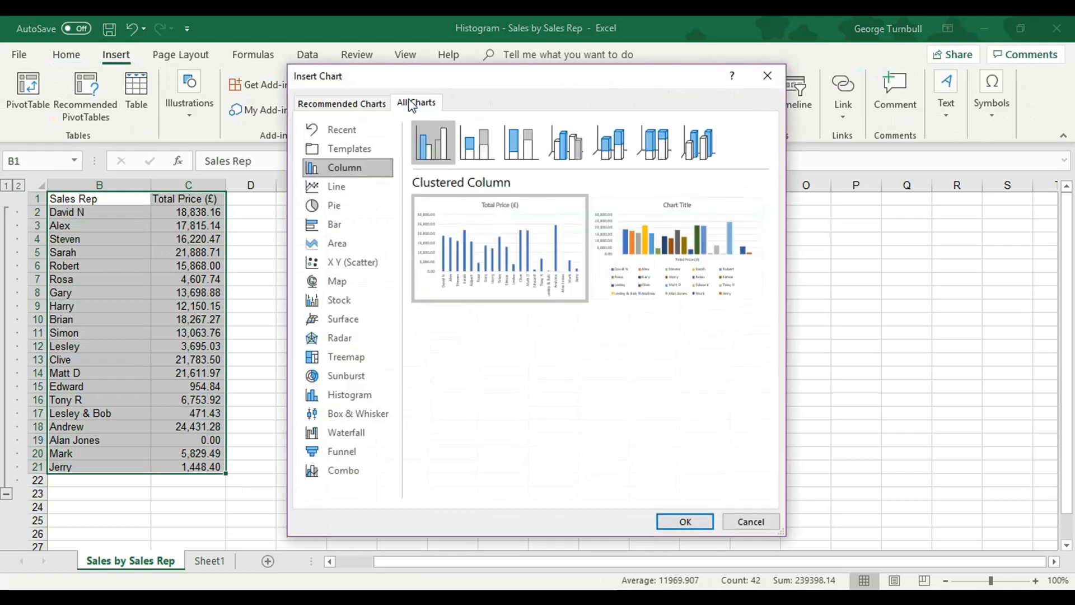
click(355, 395)
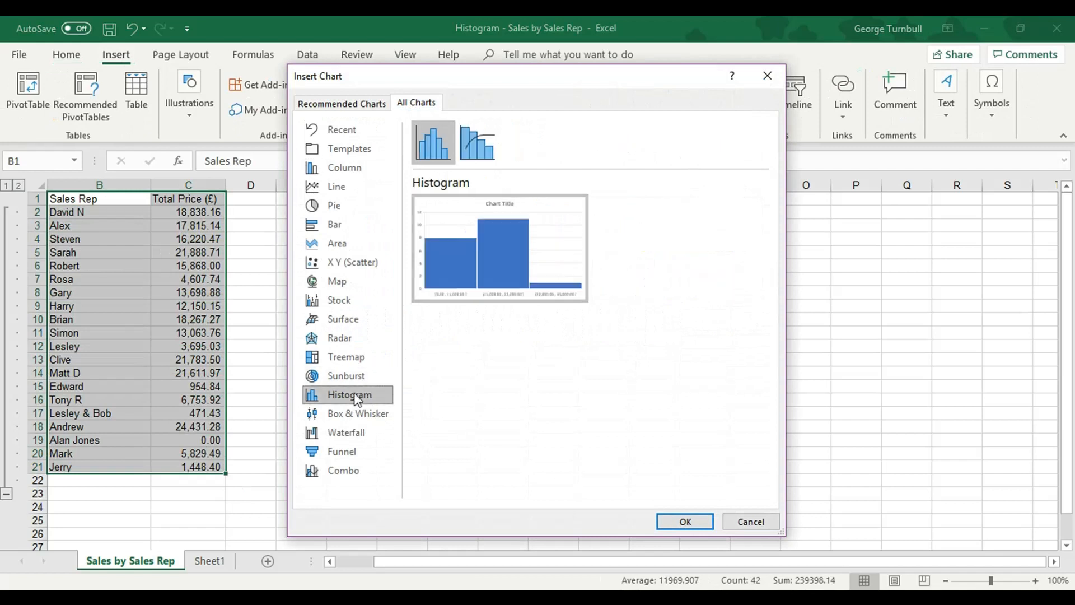
click(682, 523)
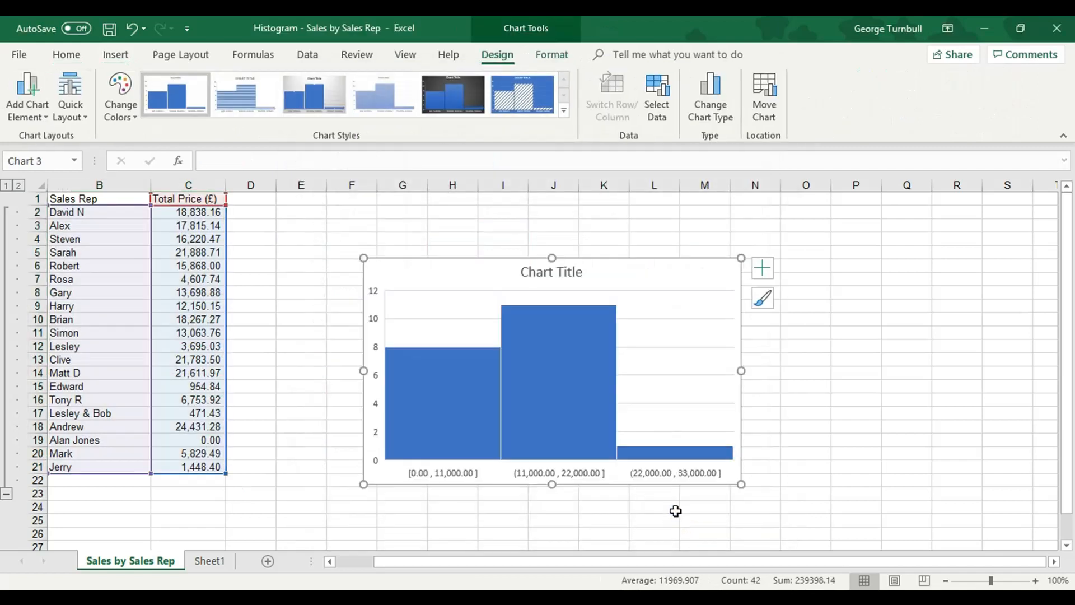
- Enlarge the histogram to span about columns E to Q and rows 2 to 26
drag(363, 257, 295, 205)
drag(741, 484, 935, 534)
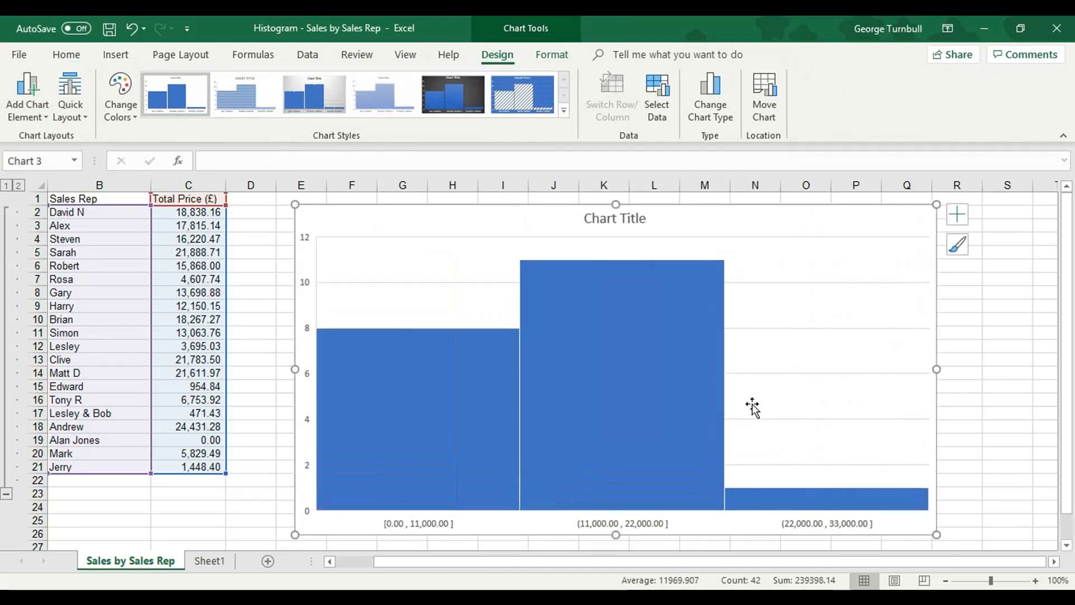
click(1018, 399)
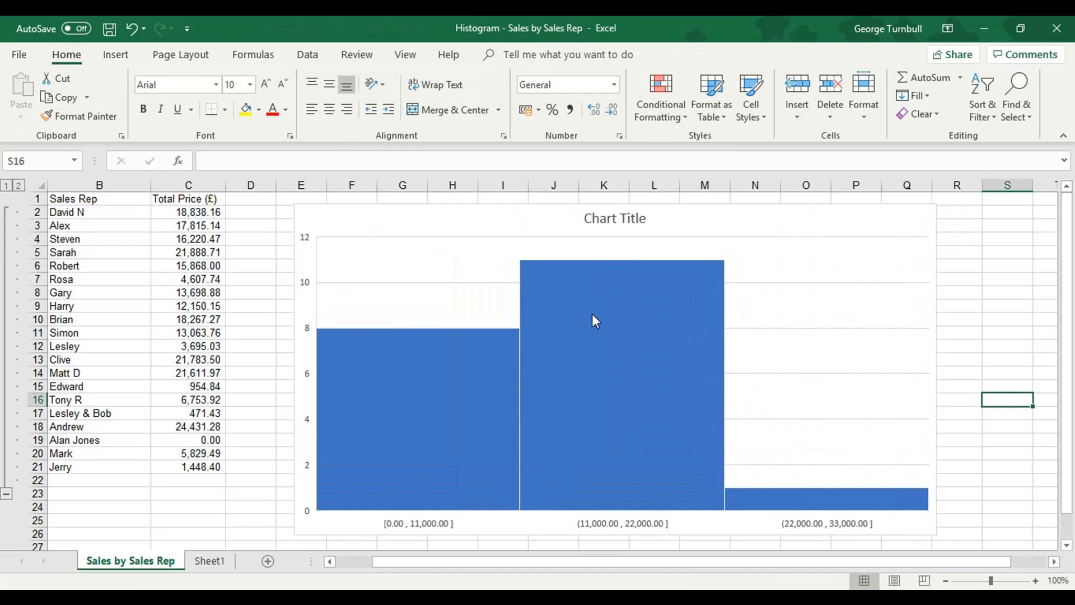
- Set the bin width of the histogram's horizontal axis to 5000
mouse_move(468, 343)
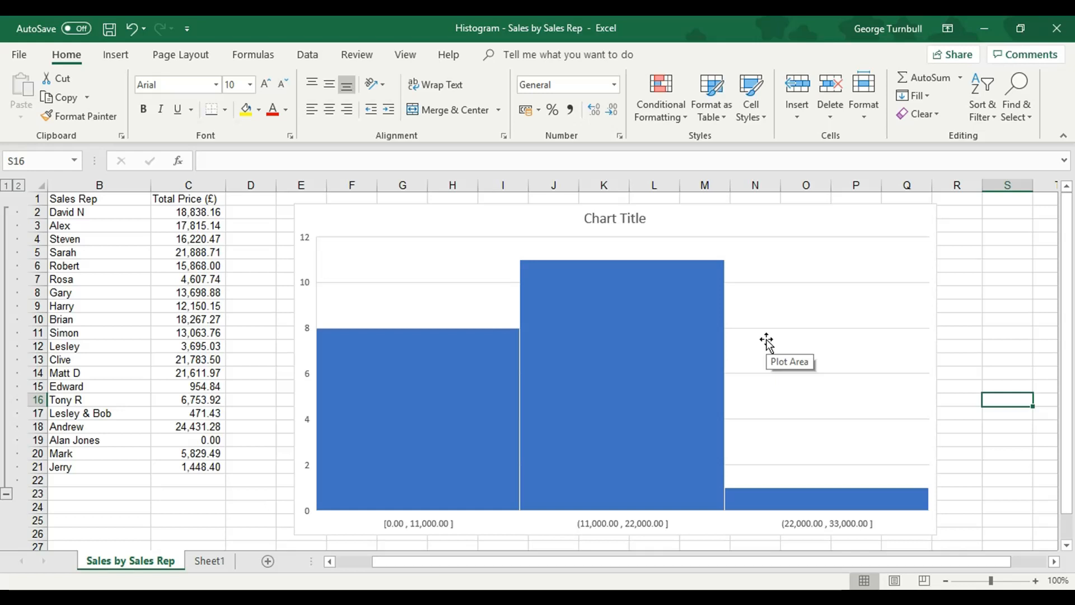
click(646, 526)
right_click(646, 526)
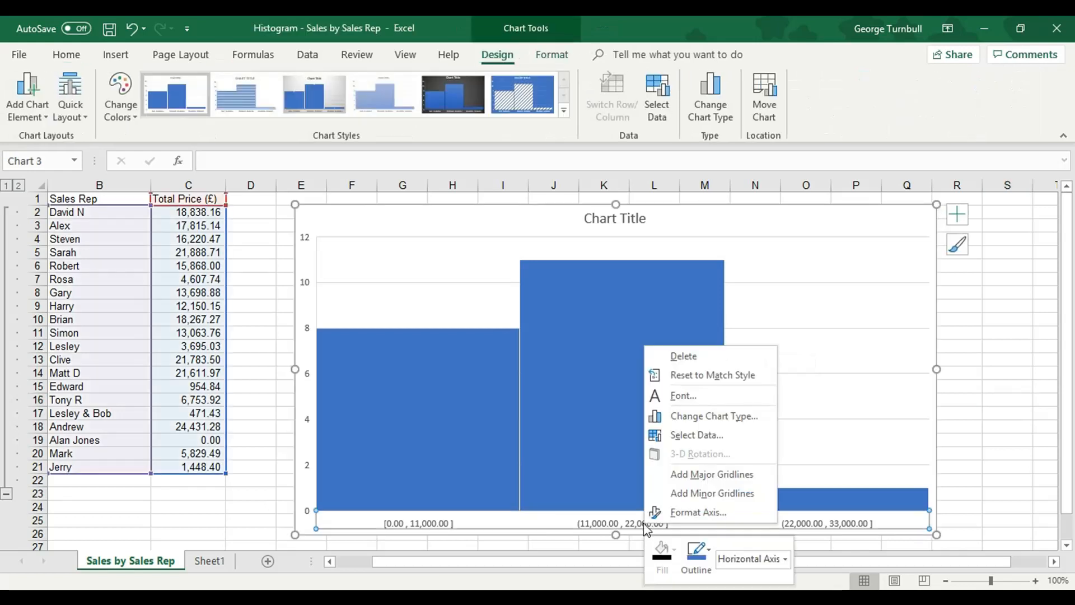
click(679, 512)
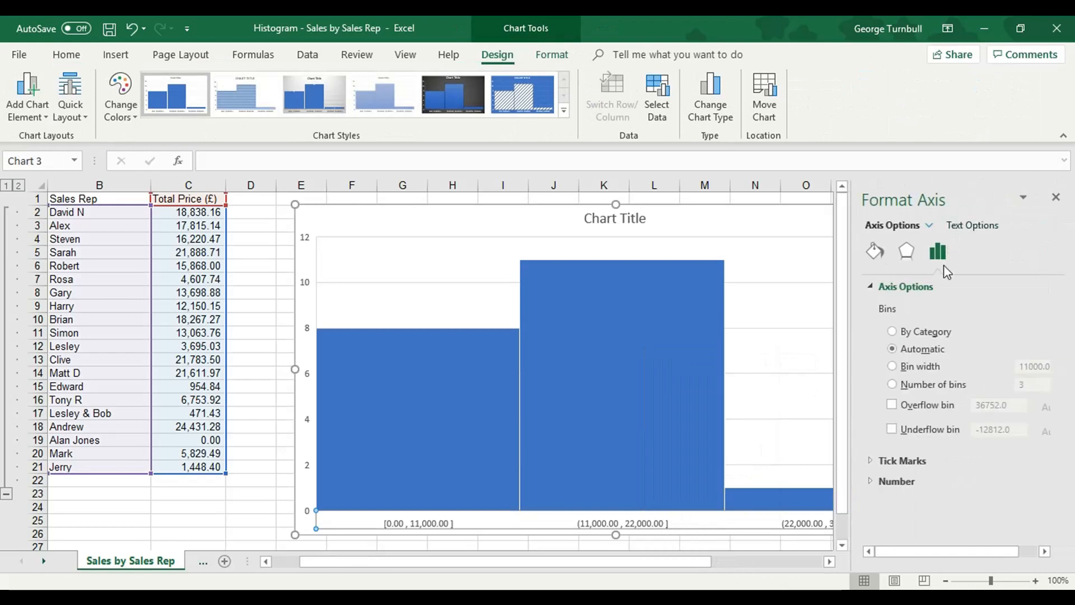
click(892, 366)
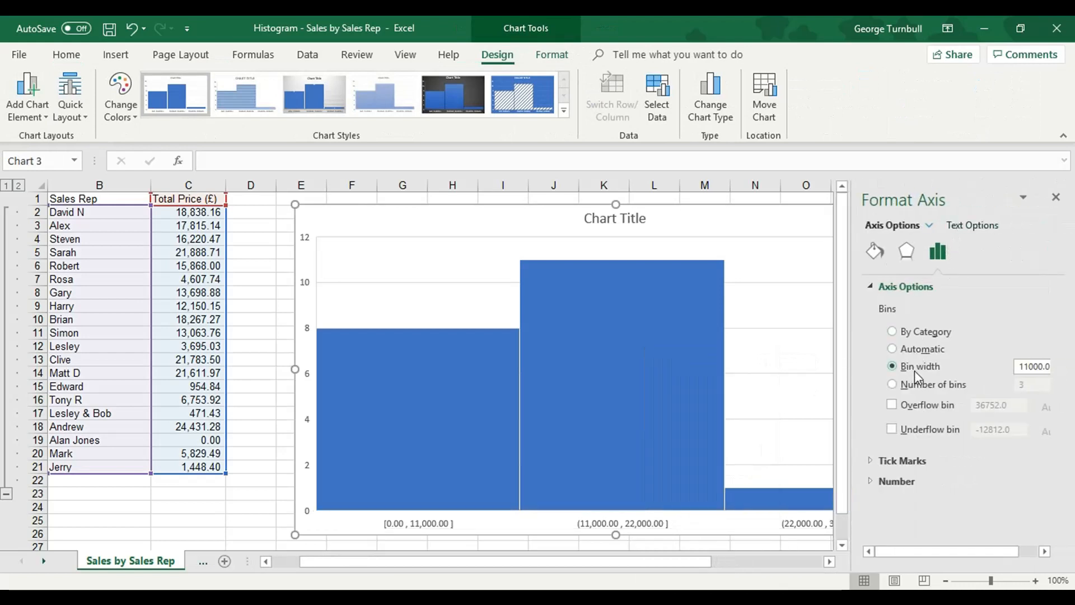
double_click(1021, 366)
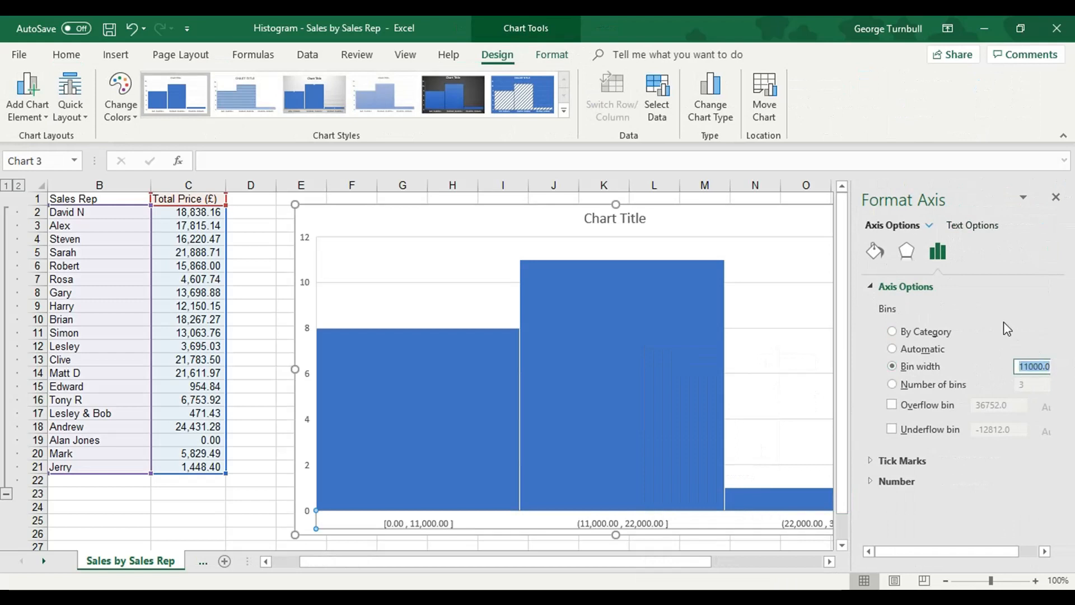
text(5000)
key(Return)
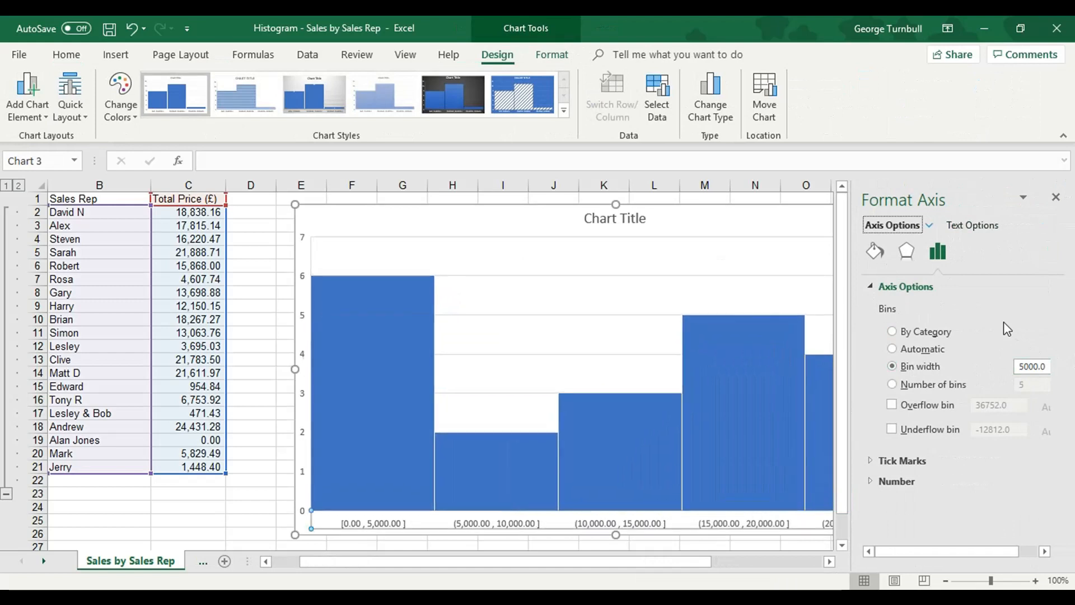
click(753, 283)
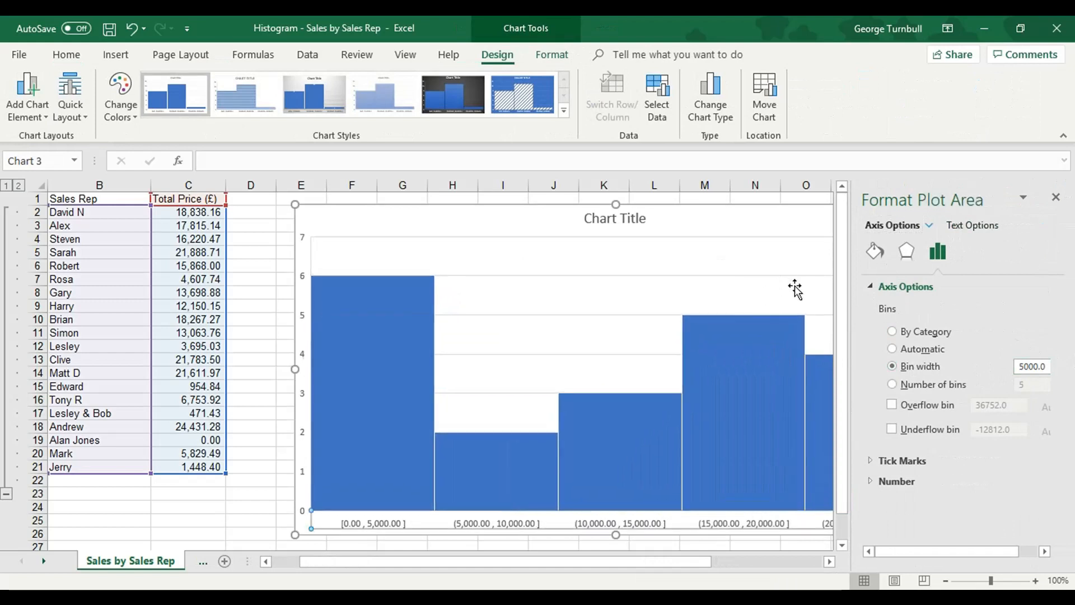
click(756, 544)
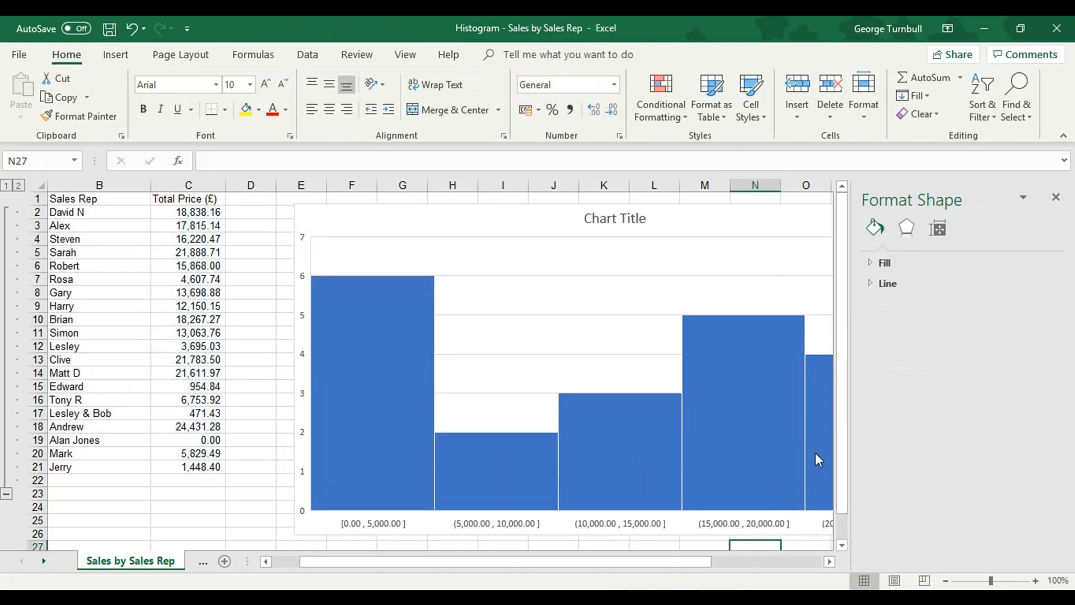
click(1056, 197)
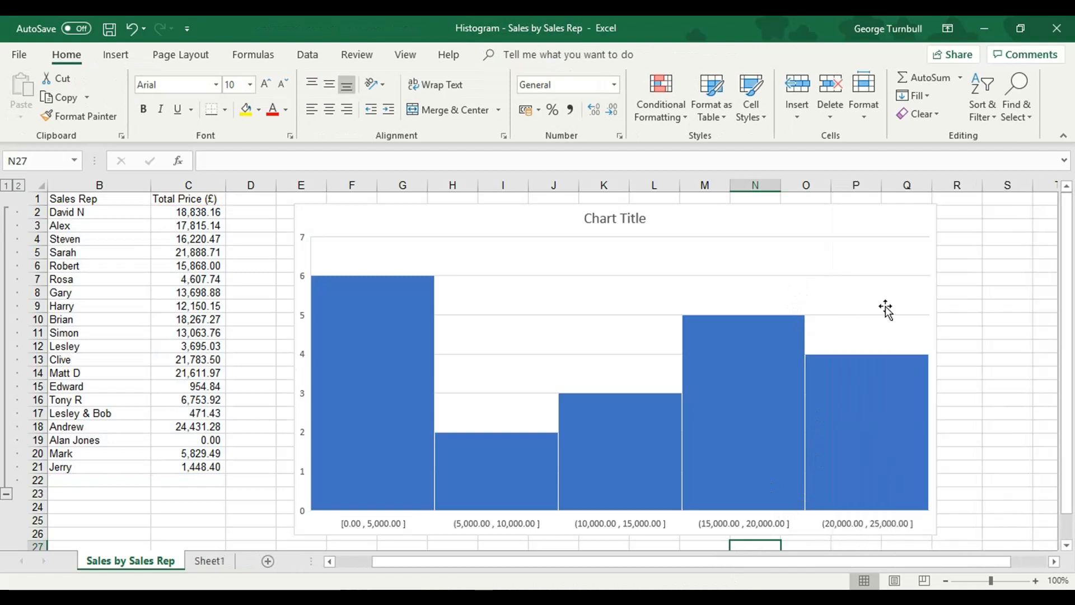
- Narrow the histogram so that it ends at about column N, keeping its left edge in place
click(896, 319)
drag(943, 369, 790, 369)
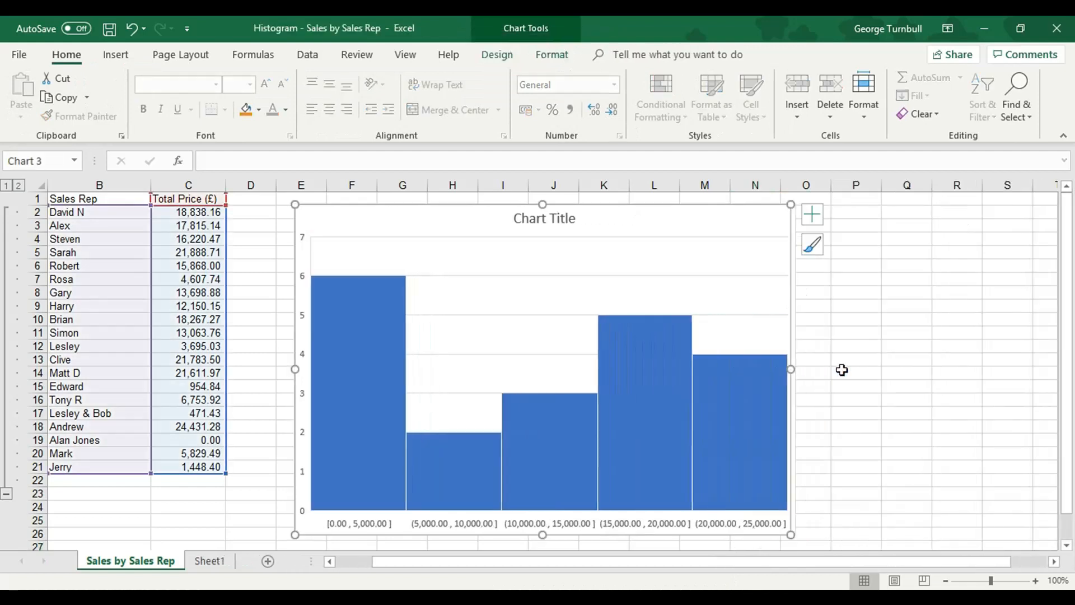
right_click(665, 522)
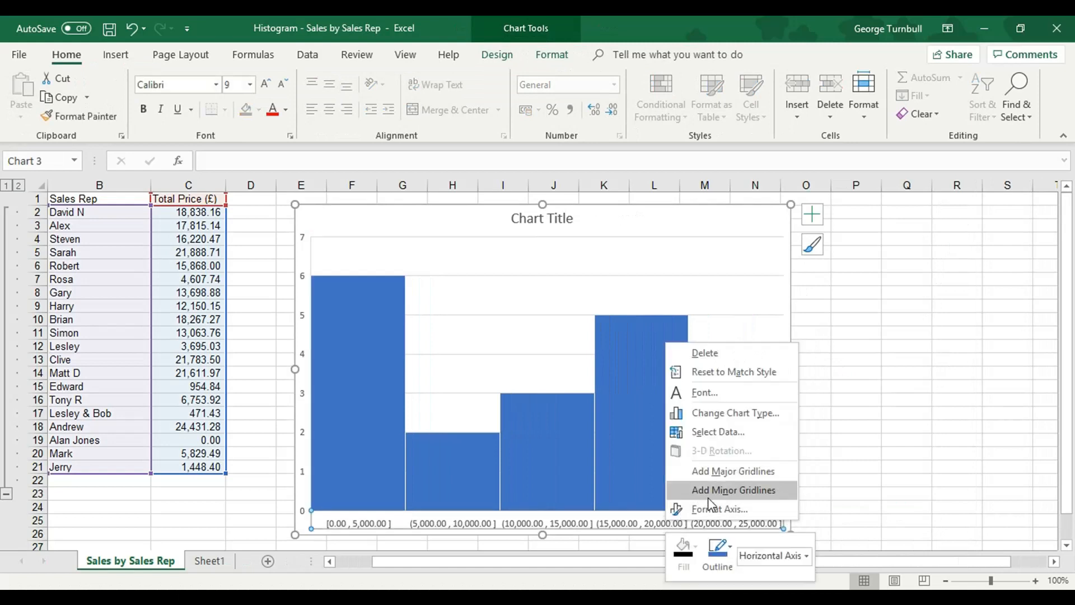
- Change the total price in cell C19 to 210
click(187, 438)
click(187, 438)
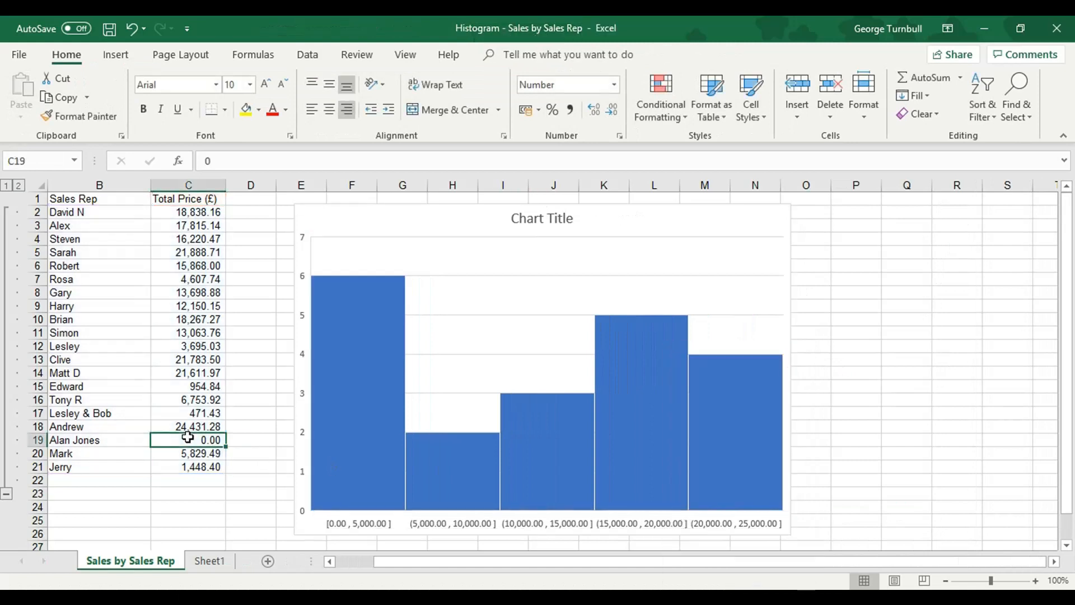
text(210)
key(Return)
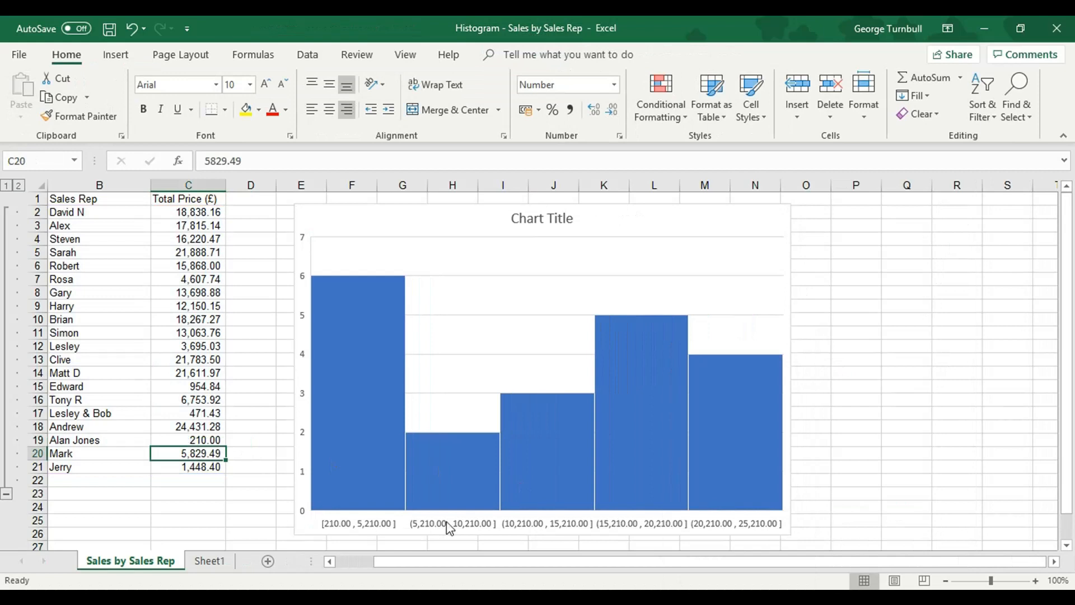
- Enable an underflow bin of 5000 on the histogram's horizontal axis
right_click(342, 529)
click(404, 512)
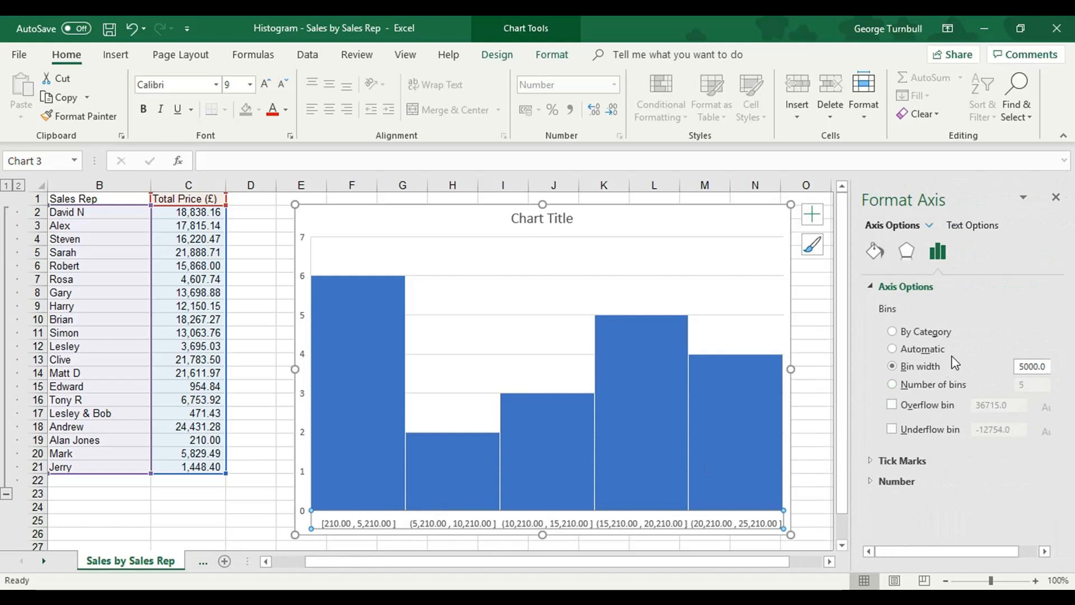
click(891, 429)
drag(1017, 429, 956, 456)
text(5000)
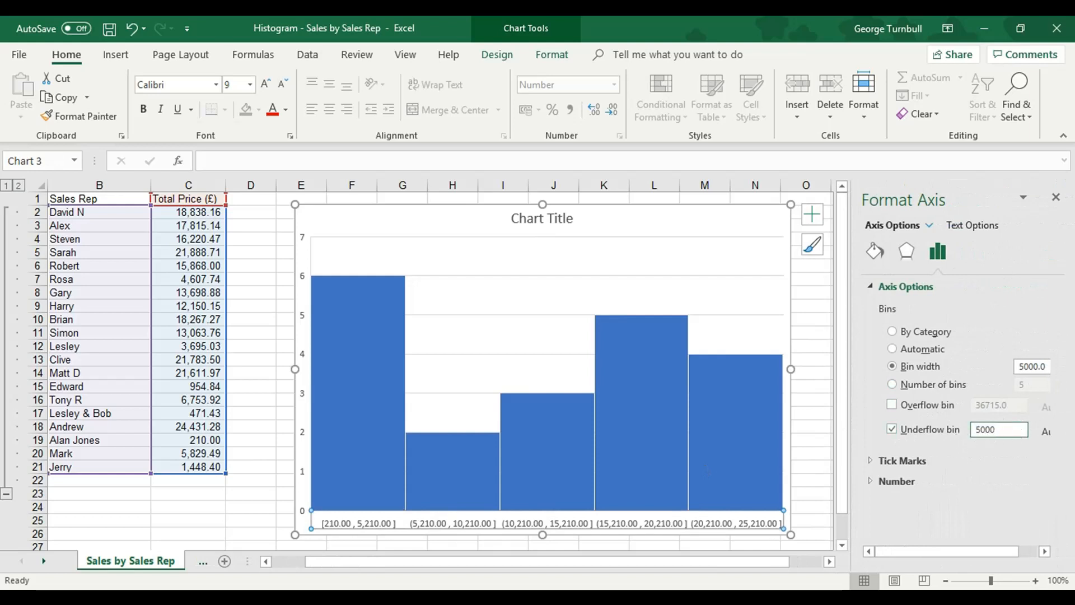
key(Return)
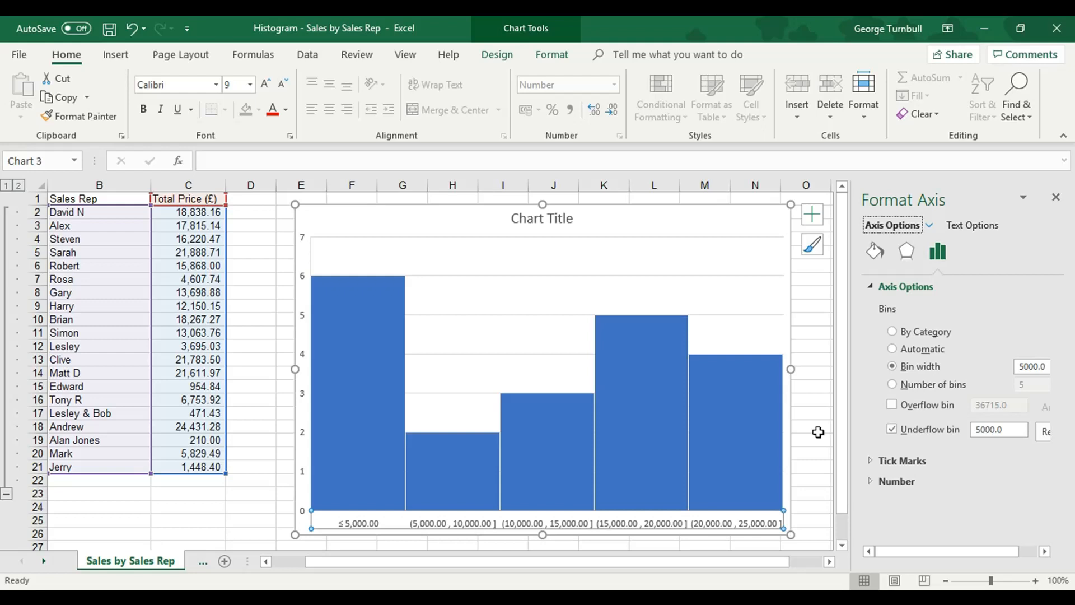
click(1055, 197)
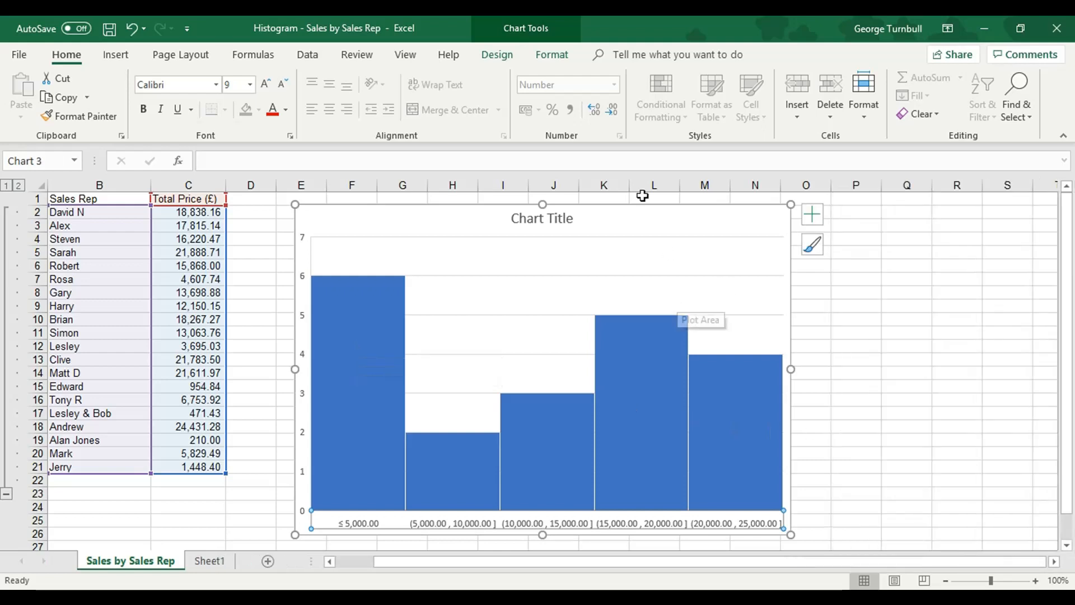
- Add a primary horizontal axis title to the histogram with the text "Total Sales (£)"
click(499, 55)
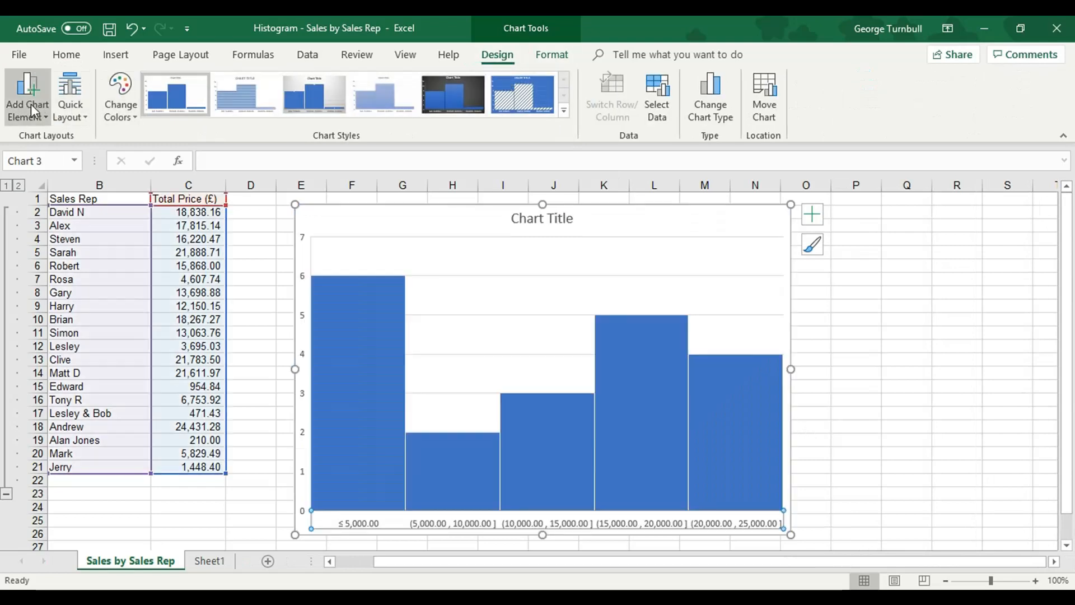
click(31, 103)
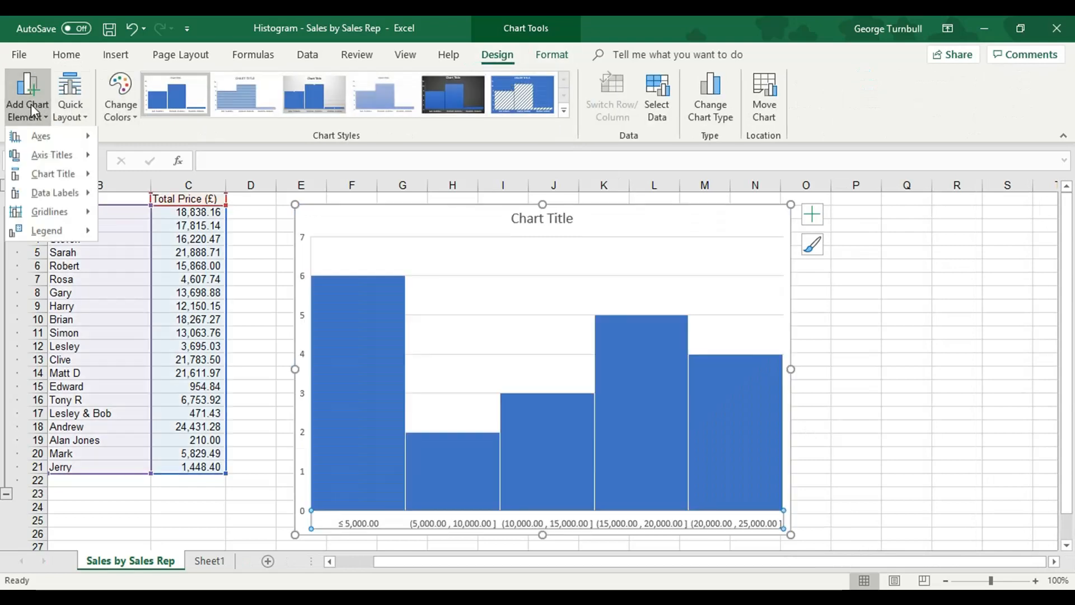
mouse_move(53, 158)
click(183, 154)
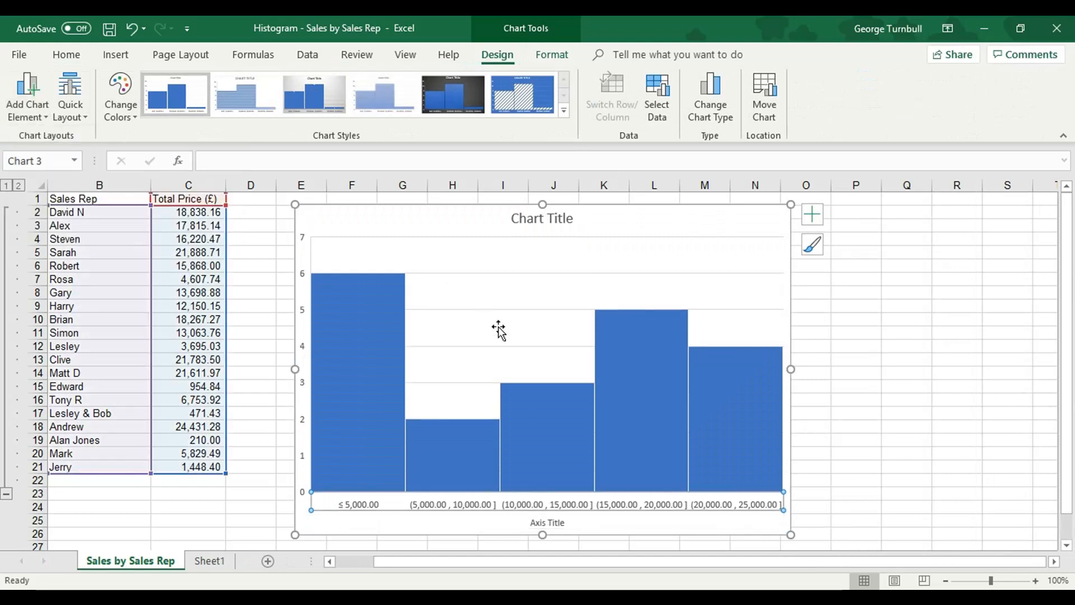
click(554, 522)
click(554, 522)
drag(565, 522, 526, 520)
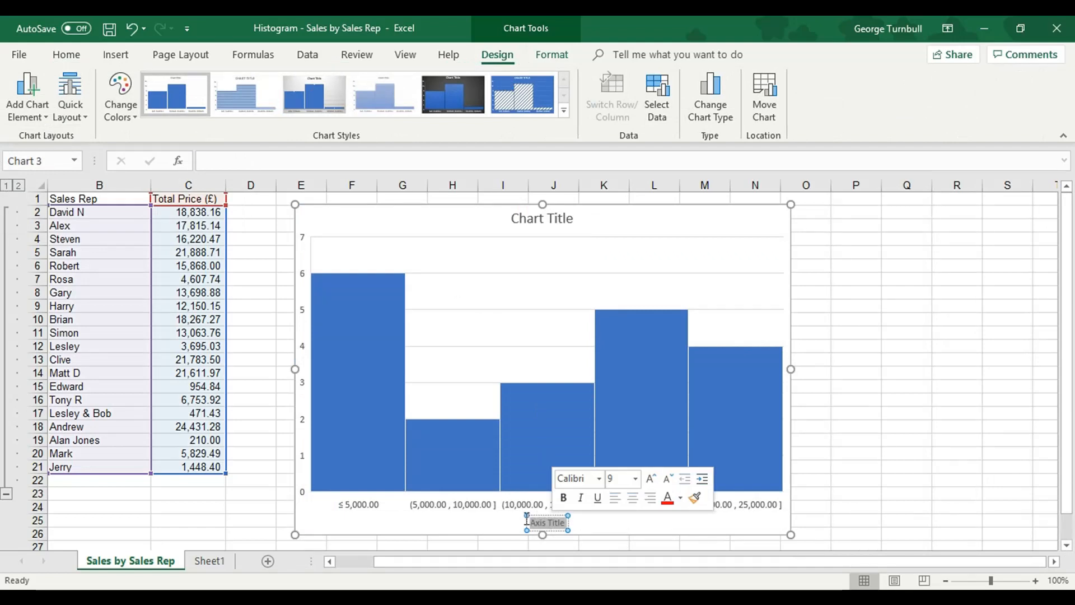
key(Delete)
text(Total Sales ()
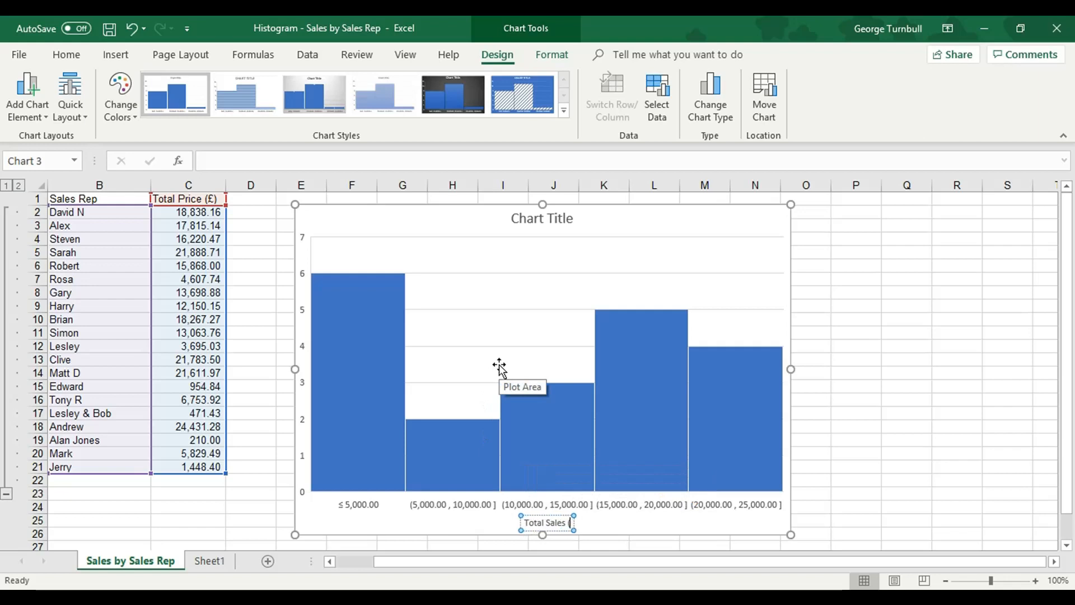
text(£))
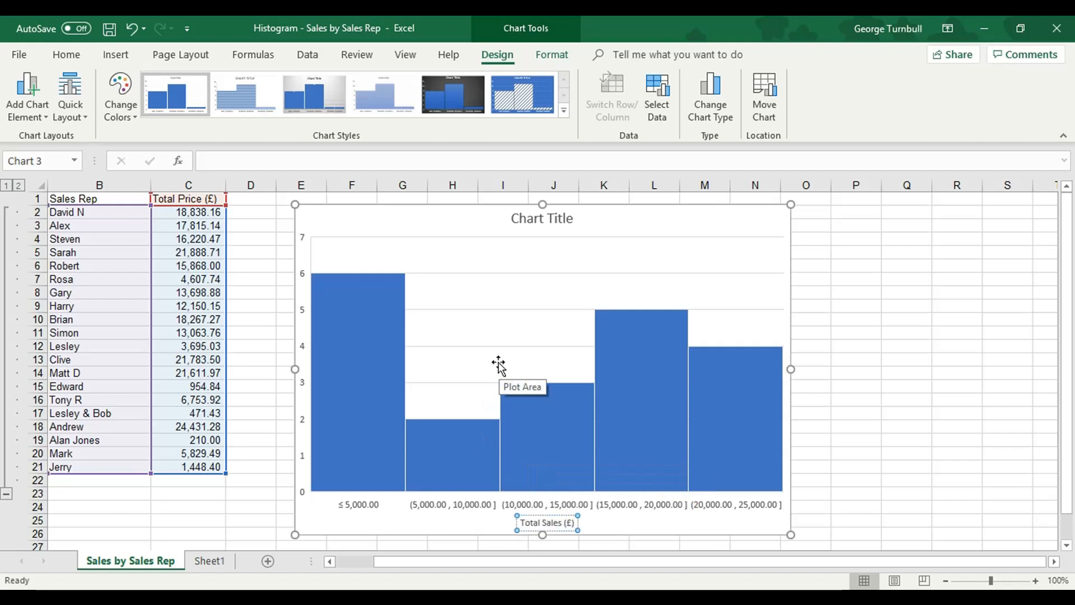
- Add a primary vertical axis title to the histogram with the text "Frequency"
click(27, 95)
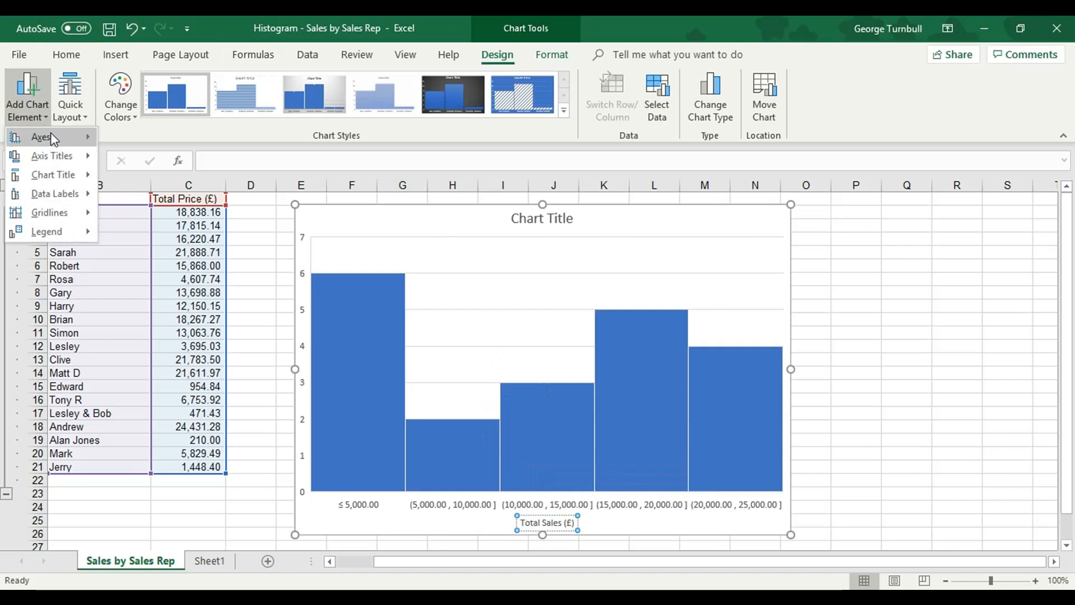
mouse_move(53, 158)
click(158, 193)
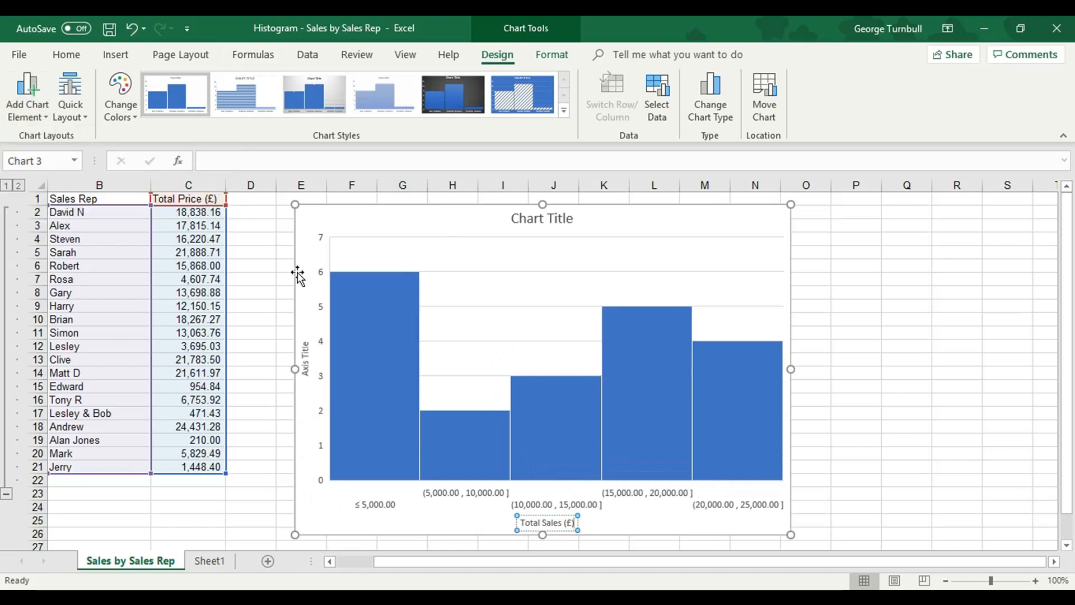
click(306, 350)
triple_click(303, 344)
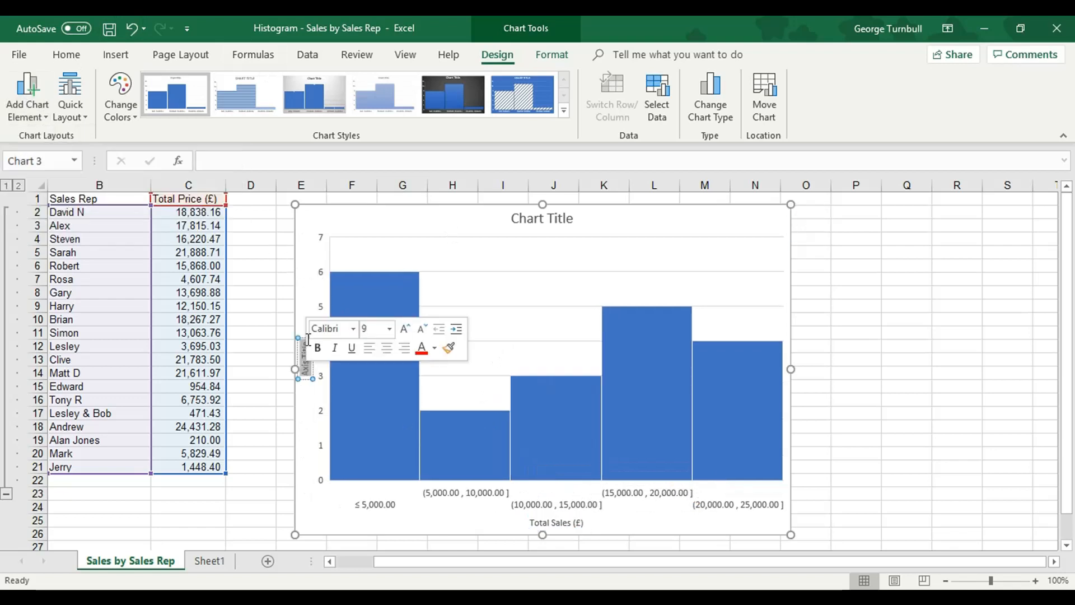
text(Frequency)
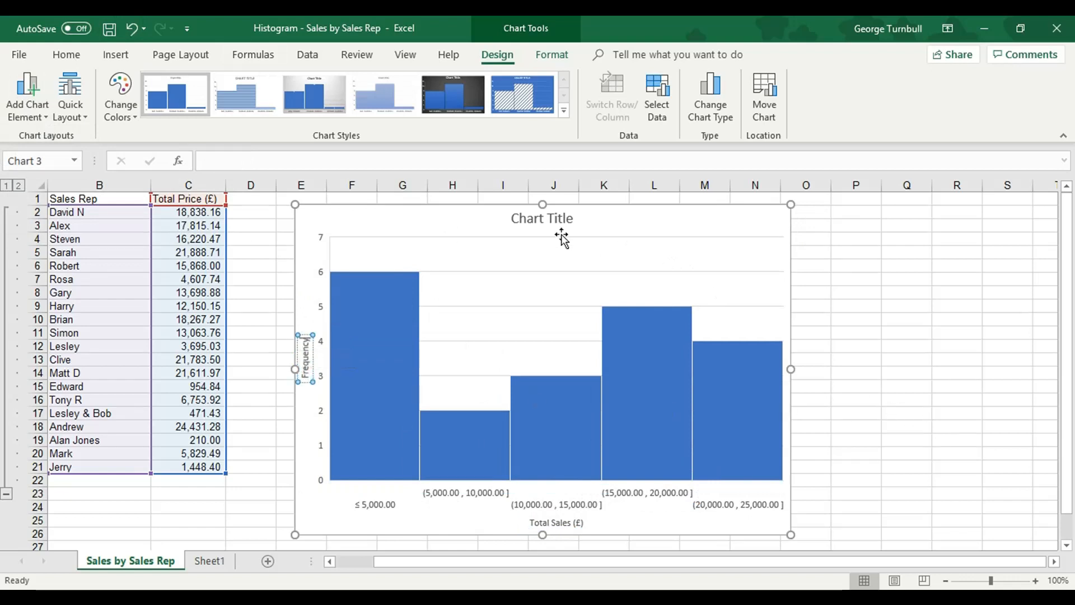
- Change the histogram's chart title to "Sales by Sales Rep"
click(540, 220)
triple_click(540, 220)
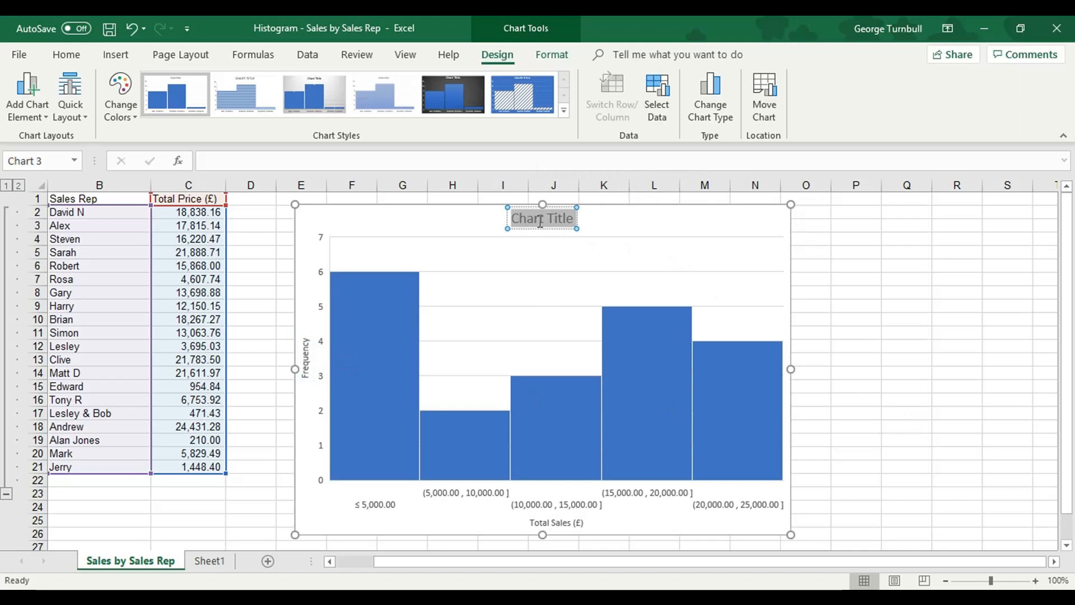
text(Sales by)
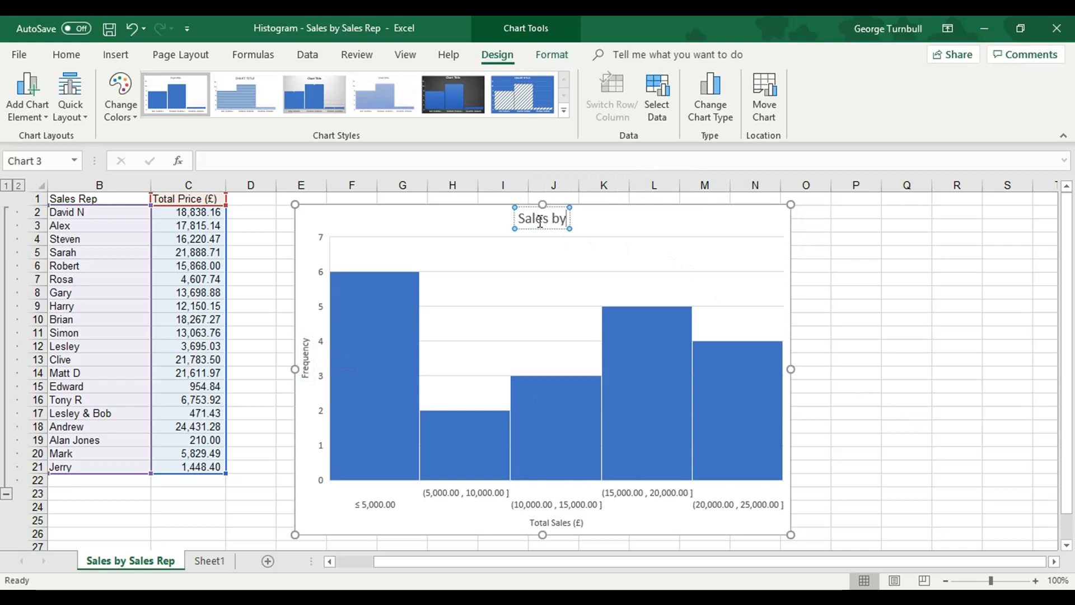
text( Sales Rep)
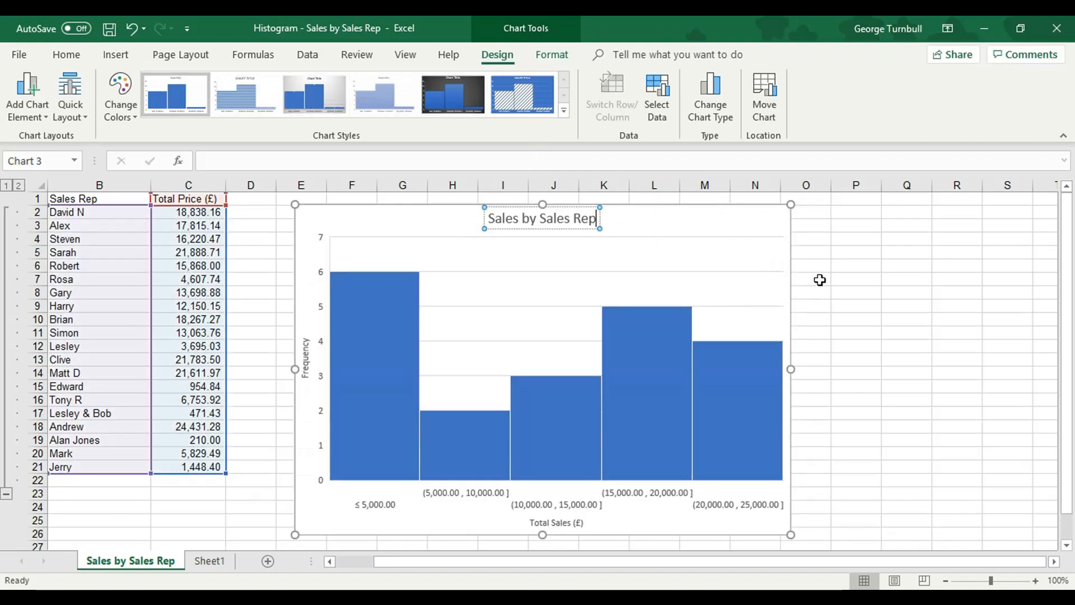
click(819, 281)
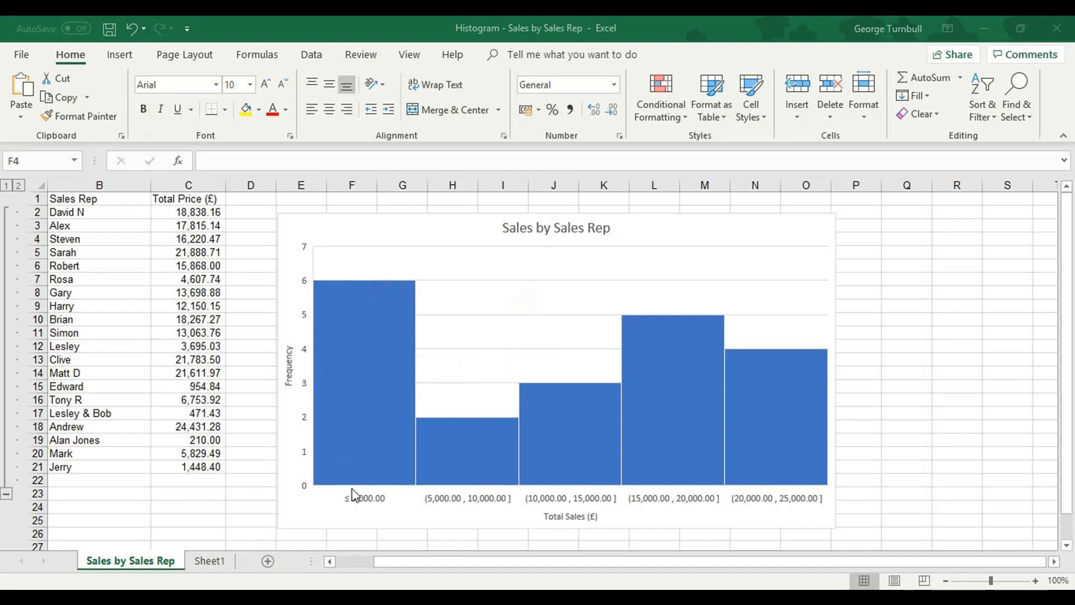
mouse_move(390, 448)
click(479, 482)
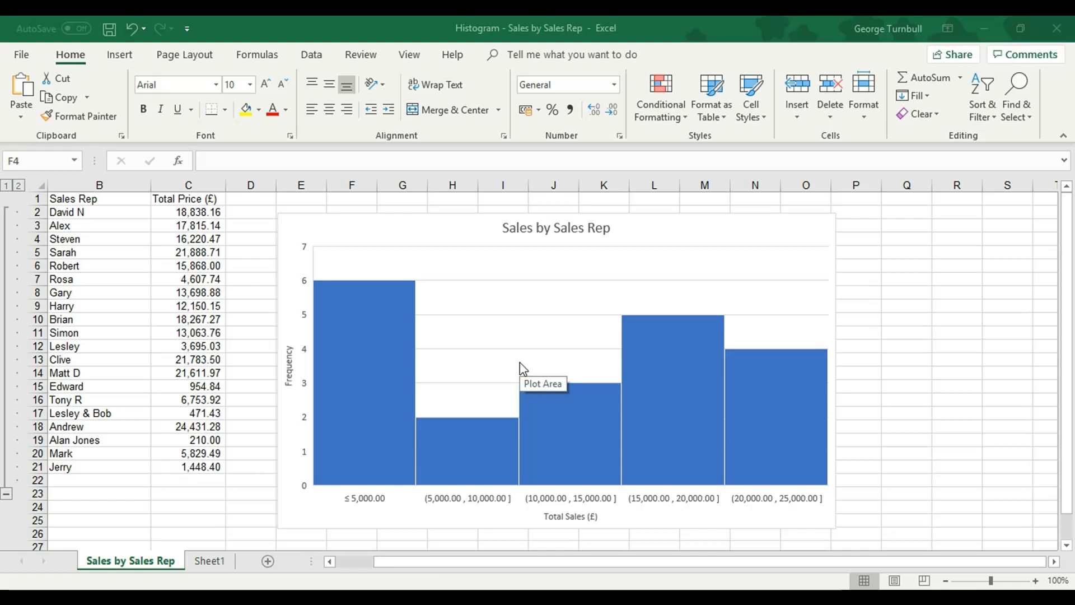
- Draw an arrow about 4.5 cm high from the ≤ 5,000 bar down to the second bar, and another rising from there to the last bar
click(120, 54)
click(204, 120)
click(271, 192)
click(263, 221)
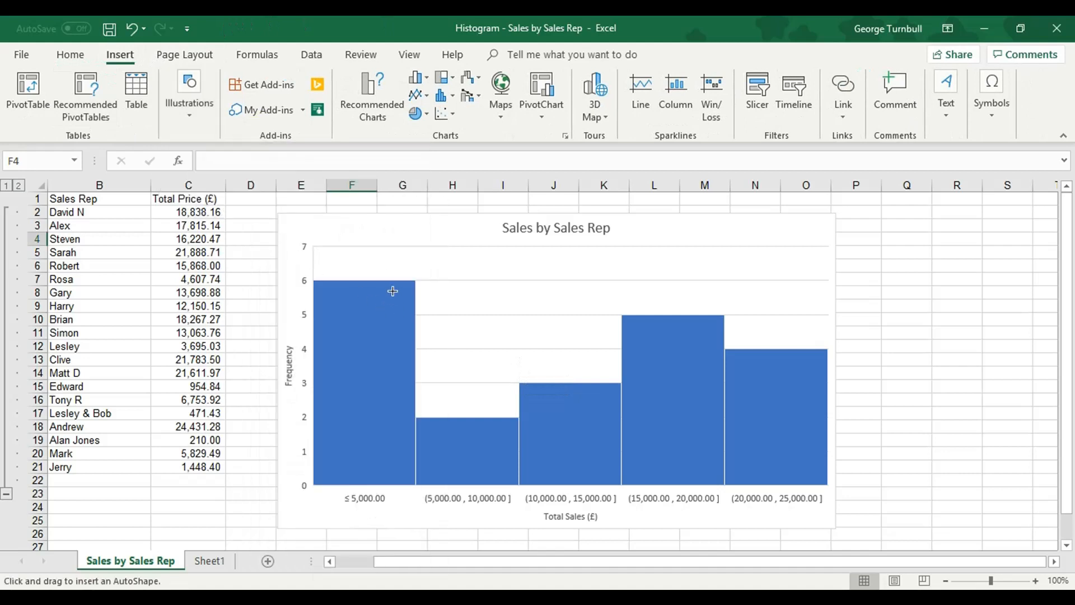
drag(380, 269, 459, 401)
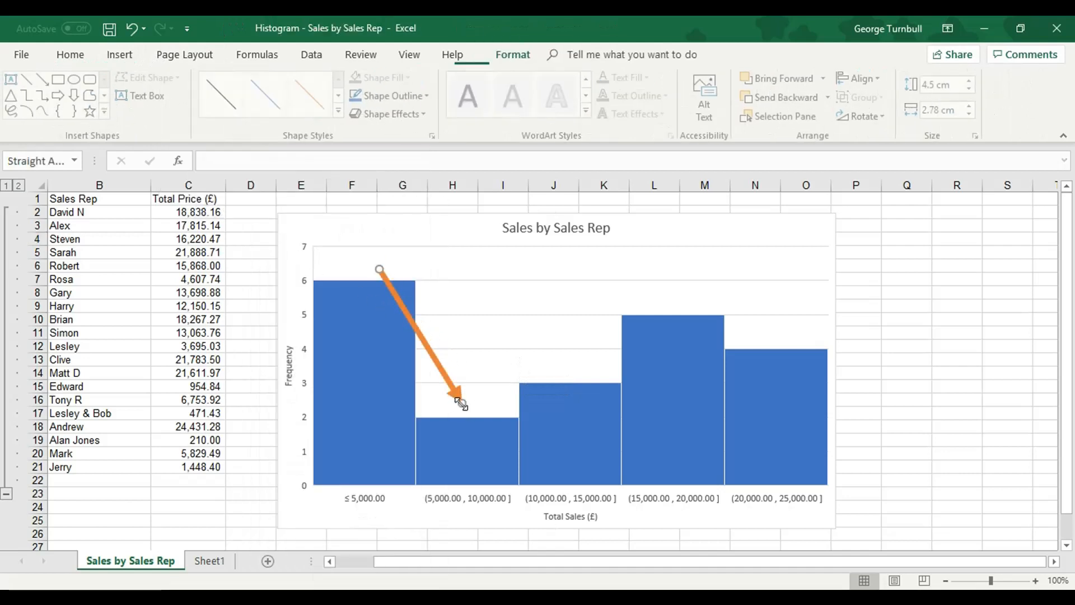
click(46, 79)
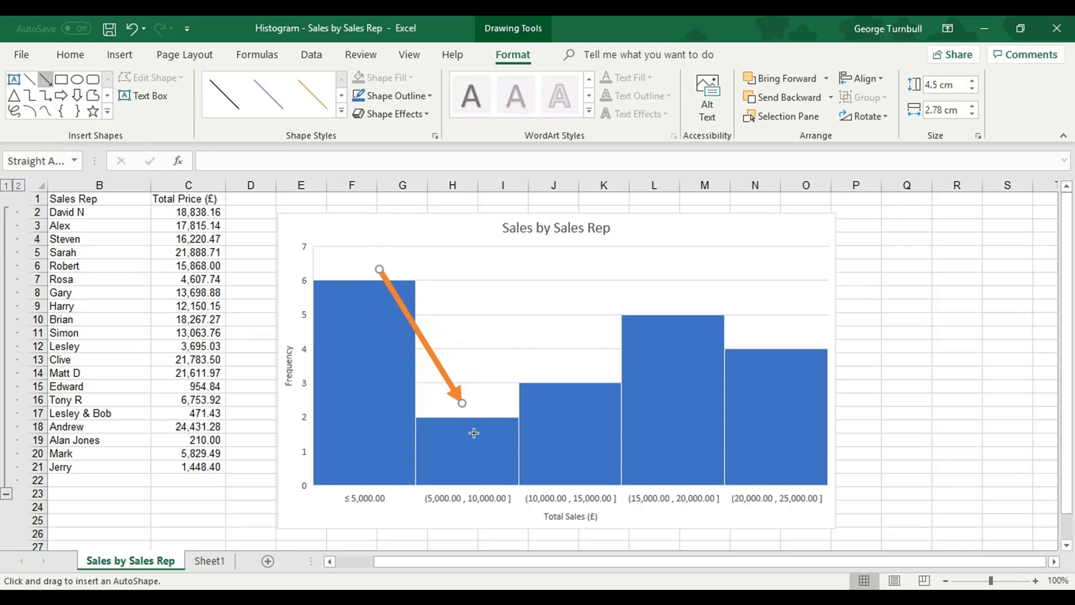
drag(458, 435, 778, 321)
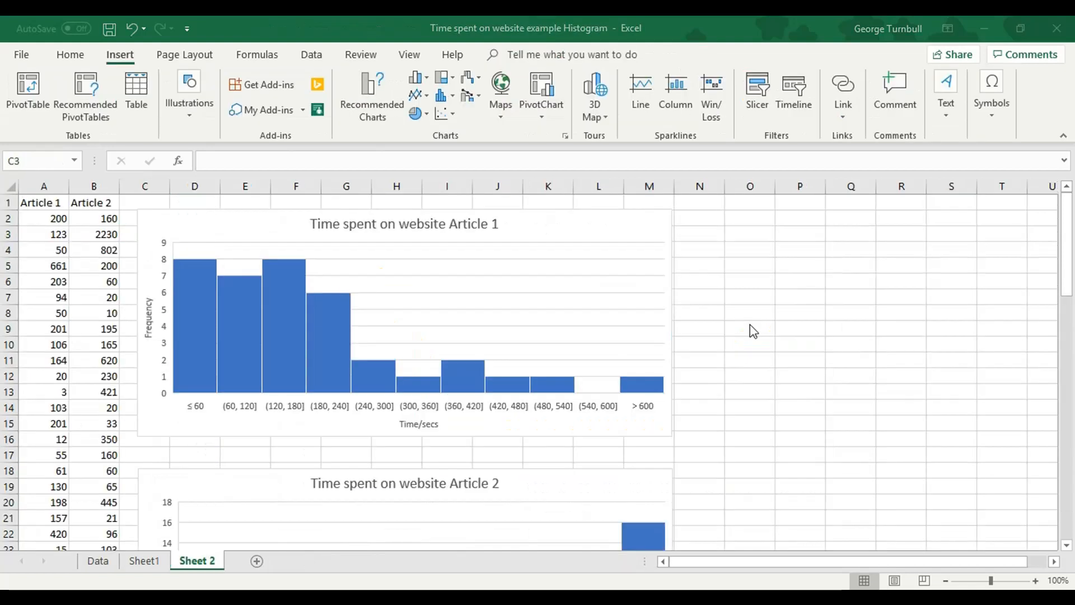
- In the website-time workbook, frame the Article 1 histogram's lowest bins with a rectangle about 7.8 by 8.2 cm and its highest bins with one about 3 by 5.6 cm
click(127, 234)
click(189, 103)
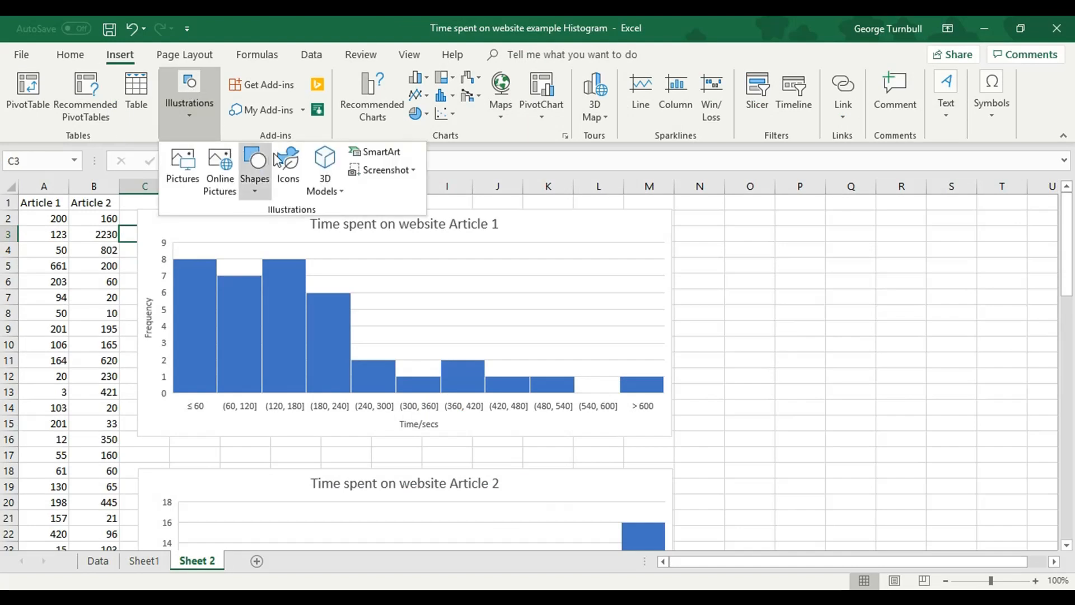
click(255, 174)
click(307, 229)
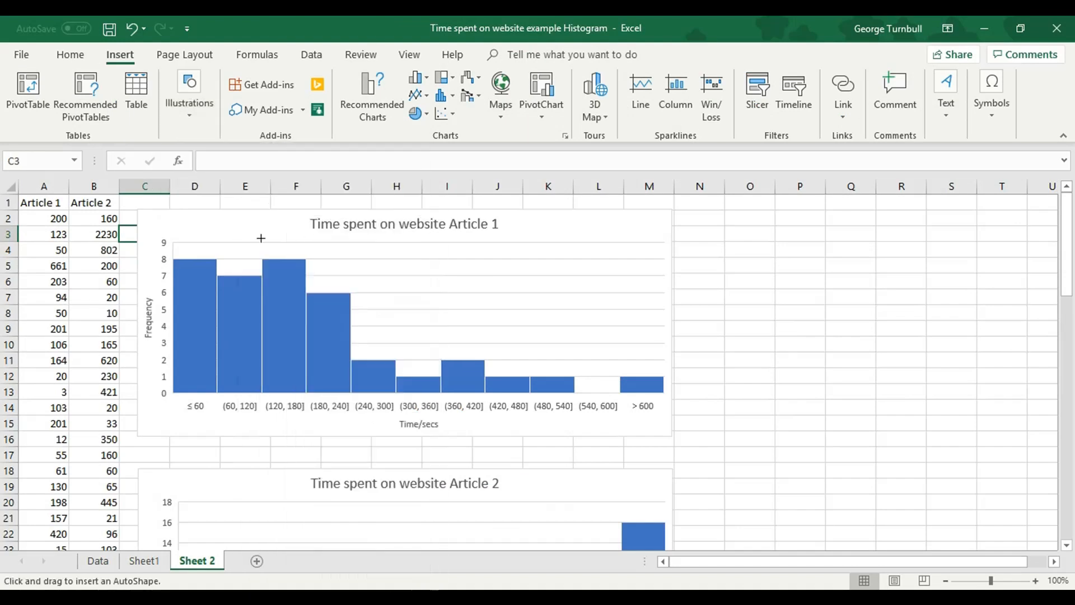
drag(143, 219, 388, 451)
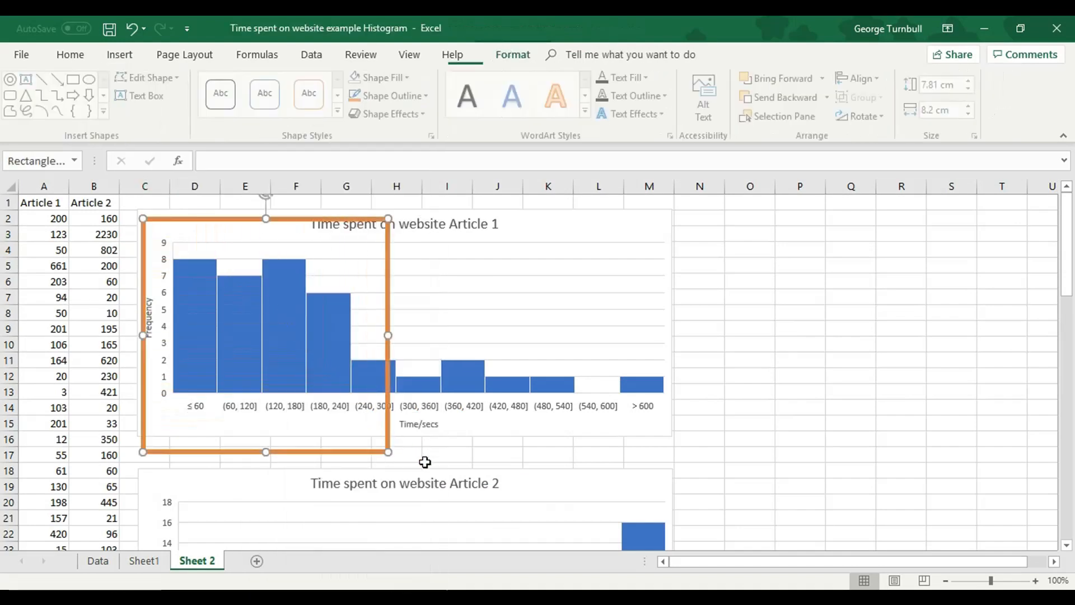
click(77, 84)
drag(548, 348, 674, 441)
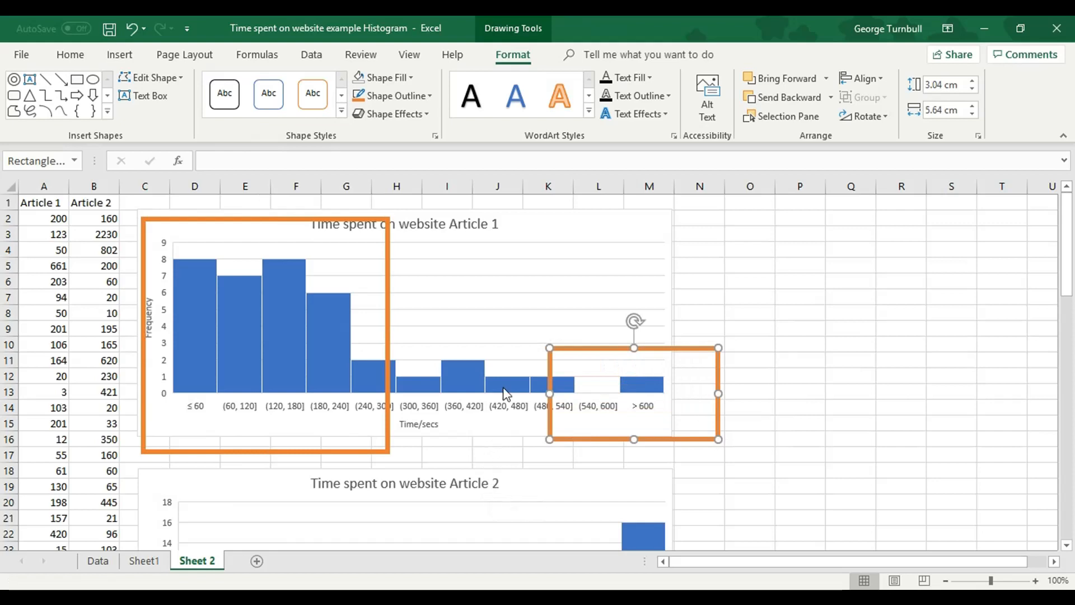
- On the Article 2 histogram, frame the first four bars with a rectangle about 6.5 by 7.2 cm and draw an arrow rising to the > 600 bar
click(79, 81)
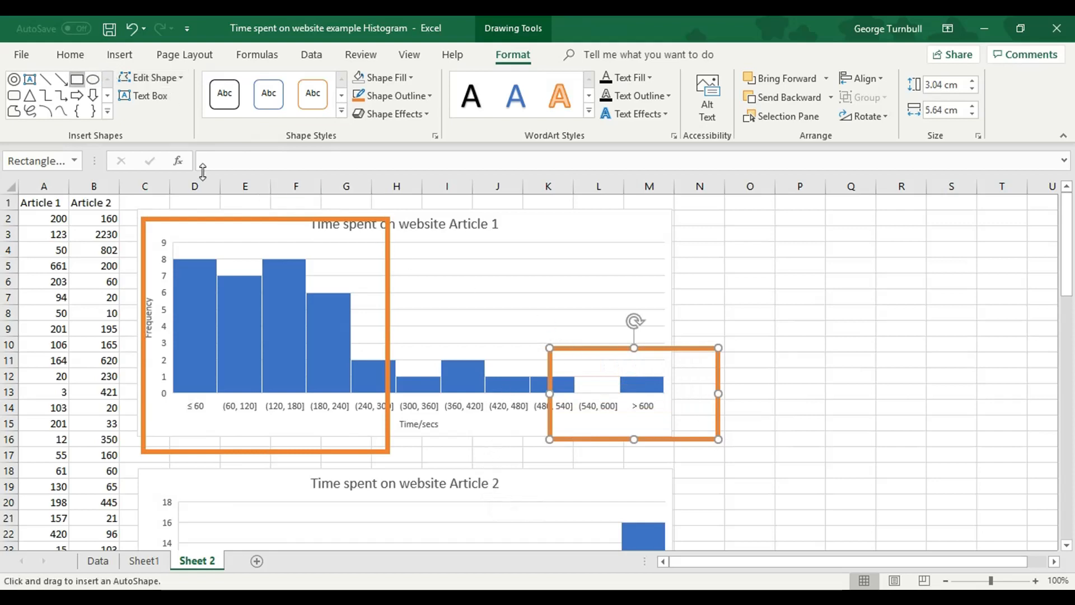
scroll(374, 459, down, 1)
scroll(374, 459, down, 4)
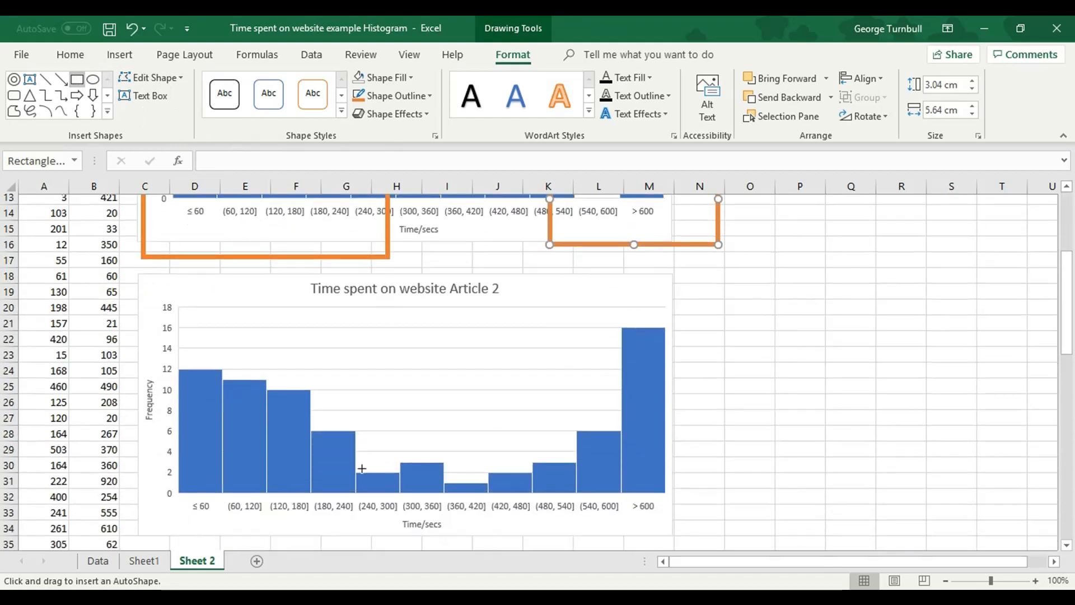
drag(141, 290, 355, 486)
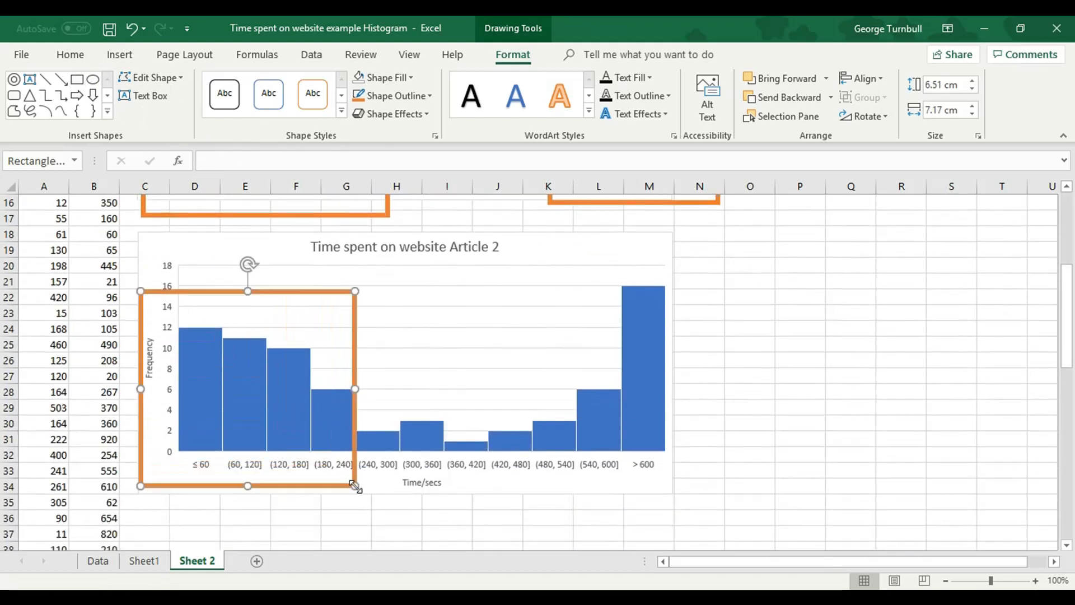
click(61, 79)
drag(463, 437, 626, 318)
click(736, 370)
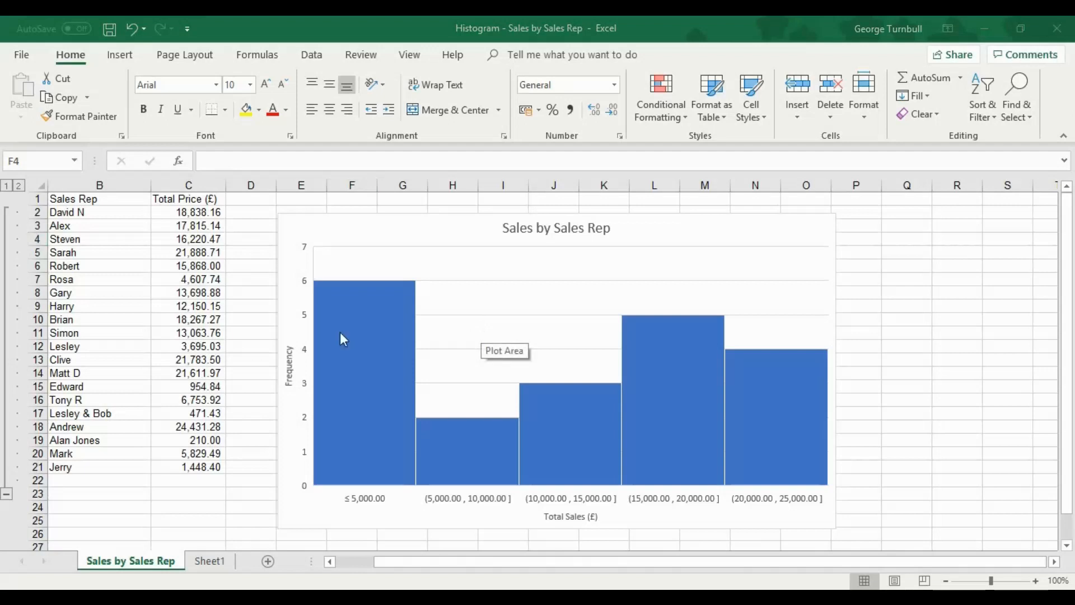
- In the sales workbook, try a total price of 12000 in cell C15 and undo the change
click(198, 385)
click(197, 390)
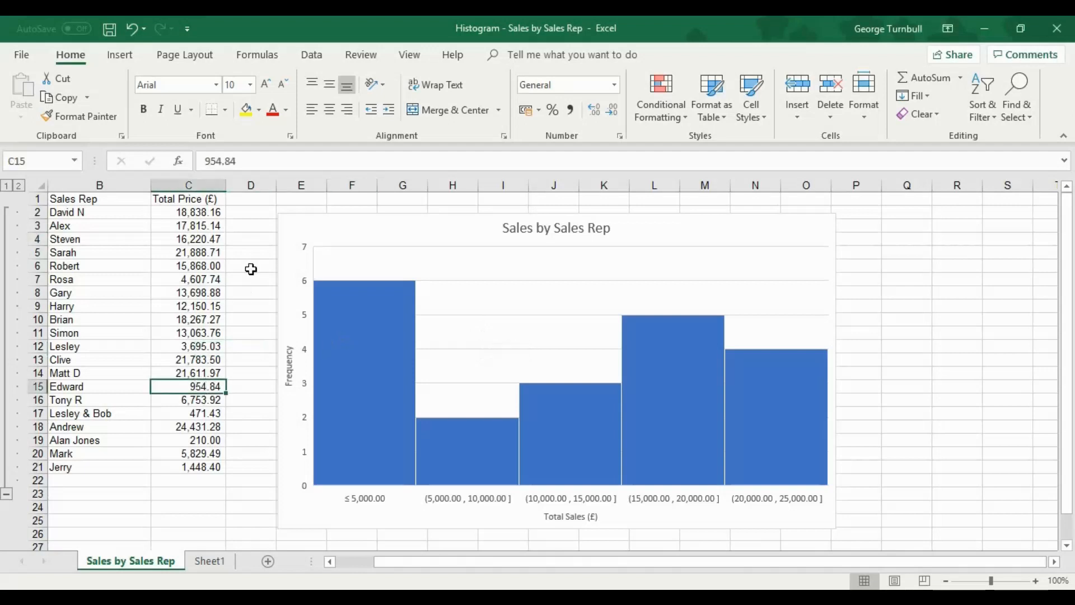
drag(238, 161, 166, 164)
text(12000)
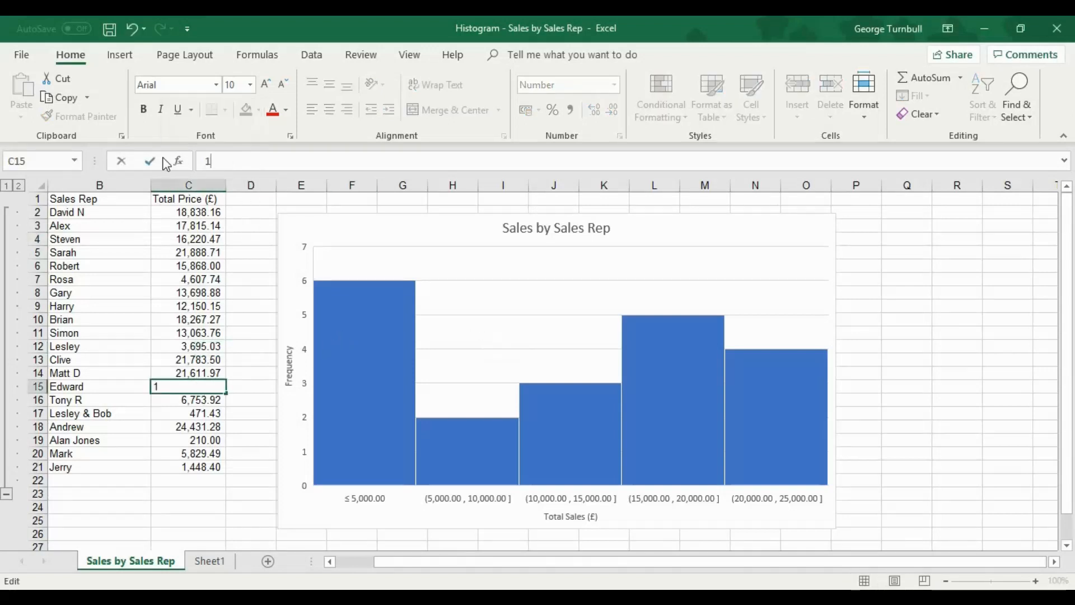
key(Return)
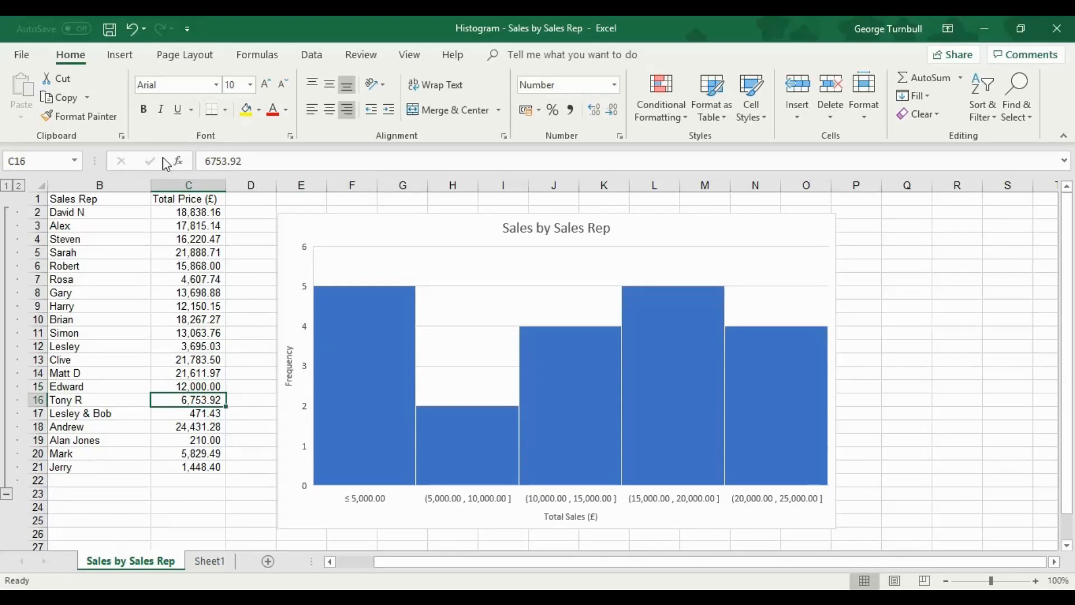
key(ctrl+z)
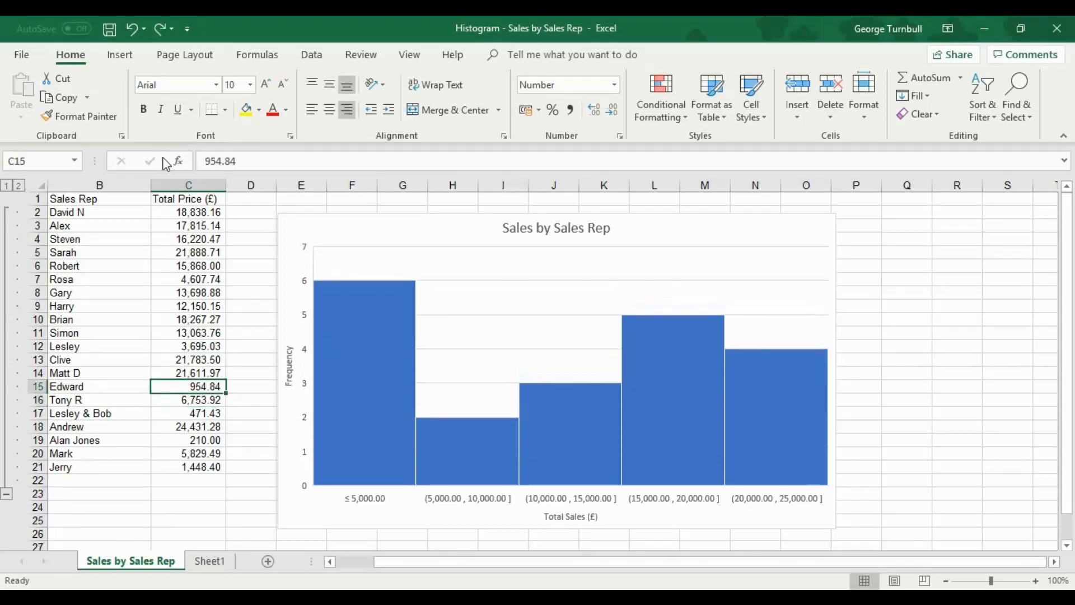